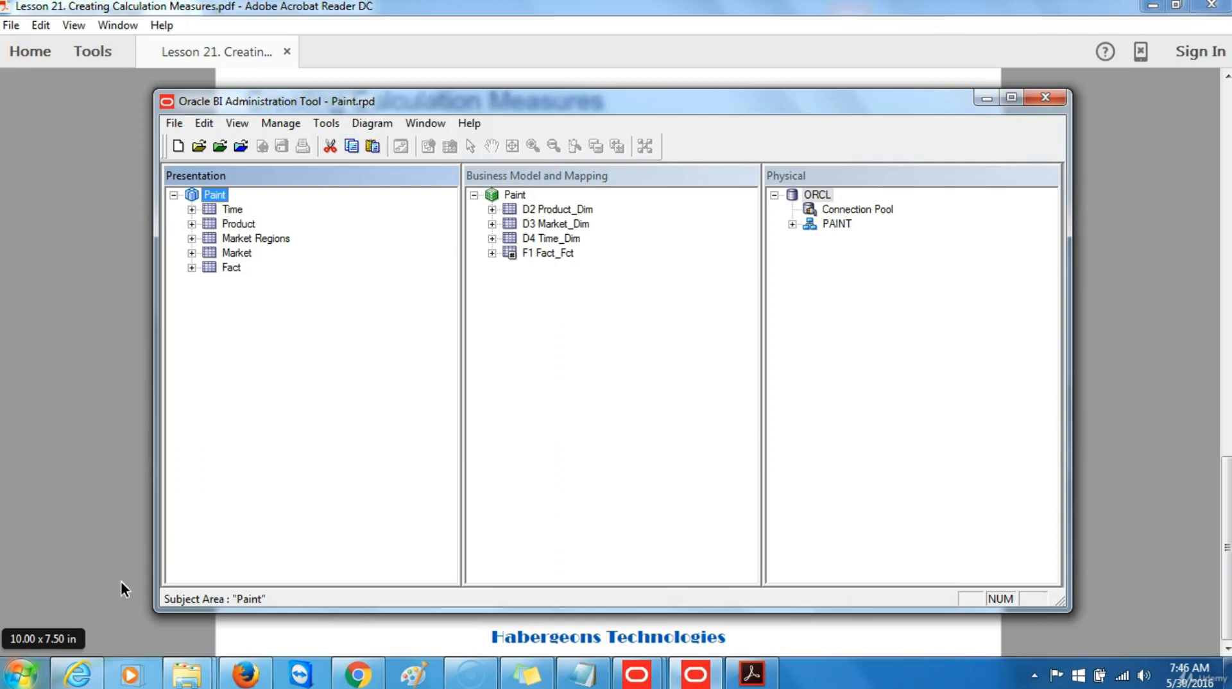
Step: Start a new logical column in the F1 Fact_Fct table of the Paint business model
left_click(39, 630)
left_click(597, 320)
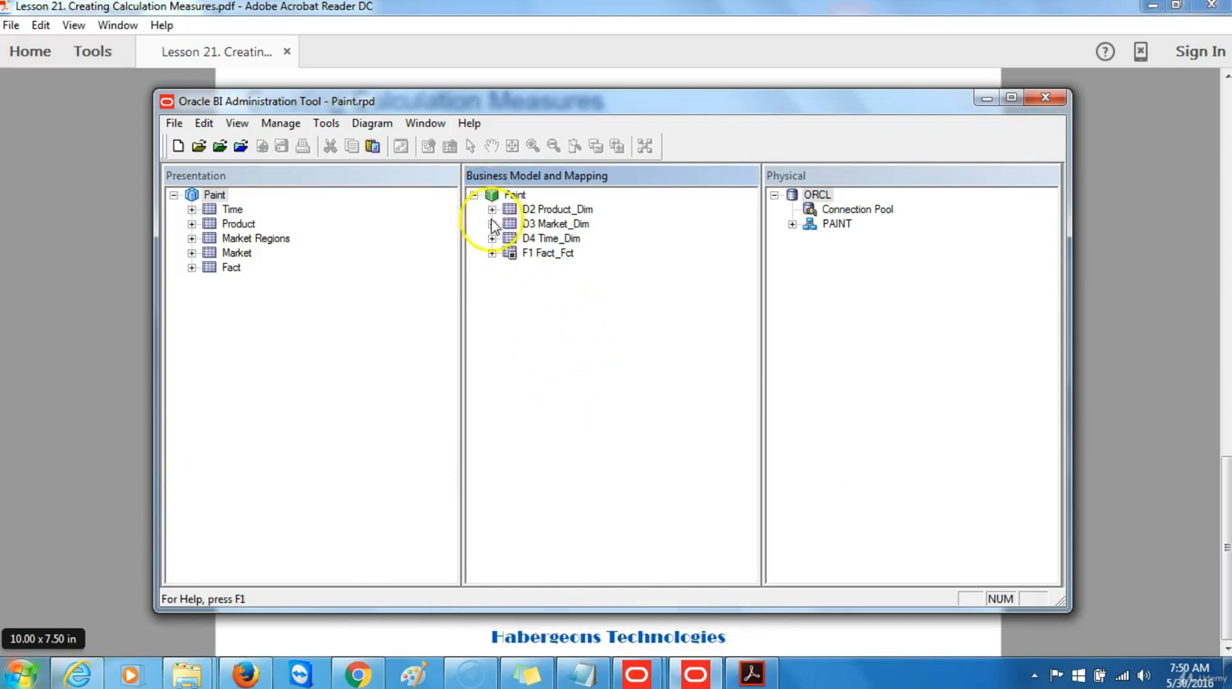
left_click(492, 252)
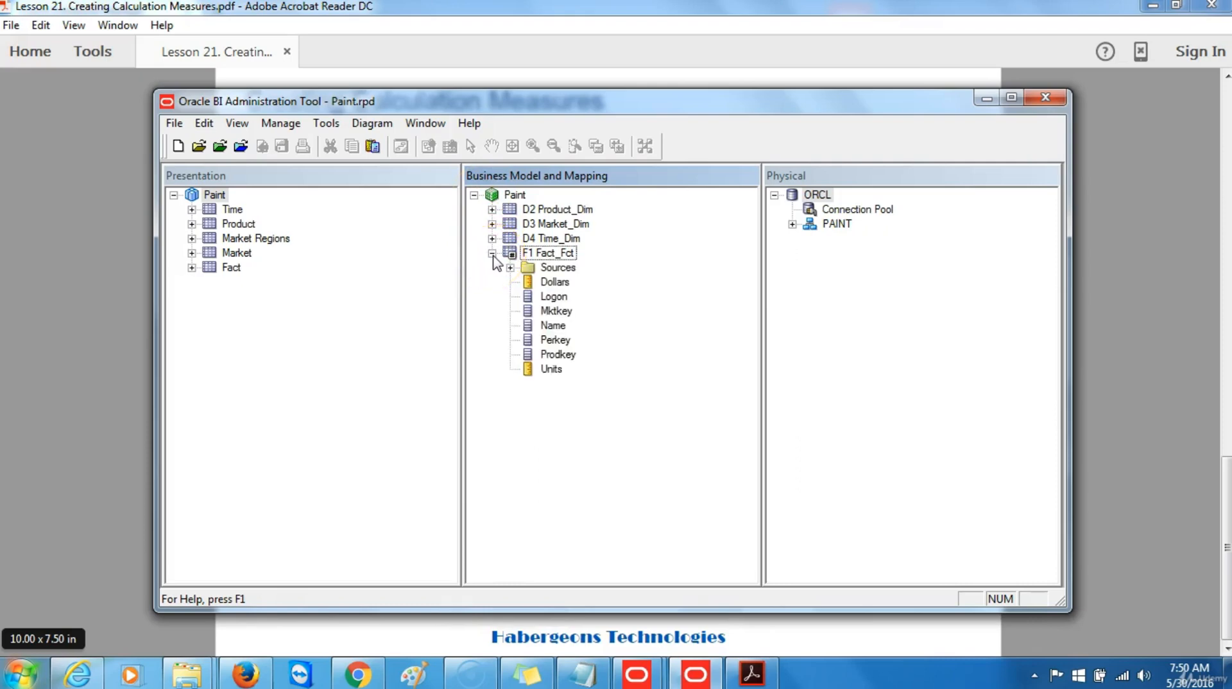
right_click(544, 258)
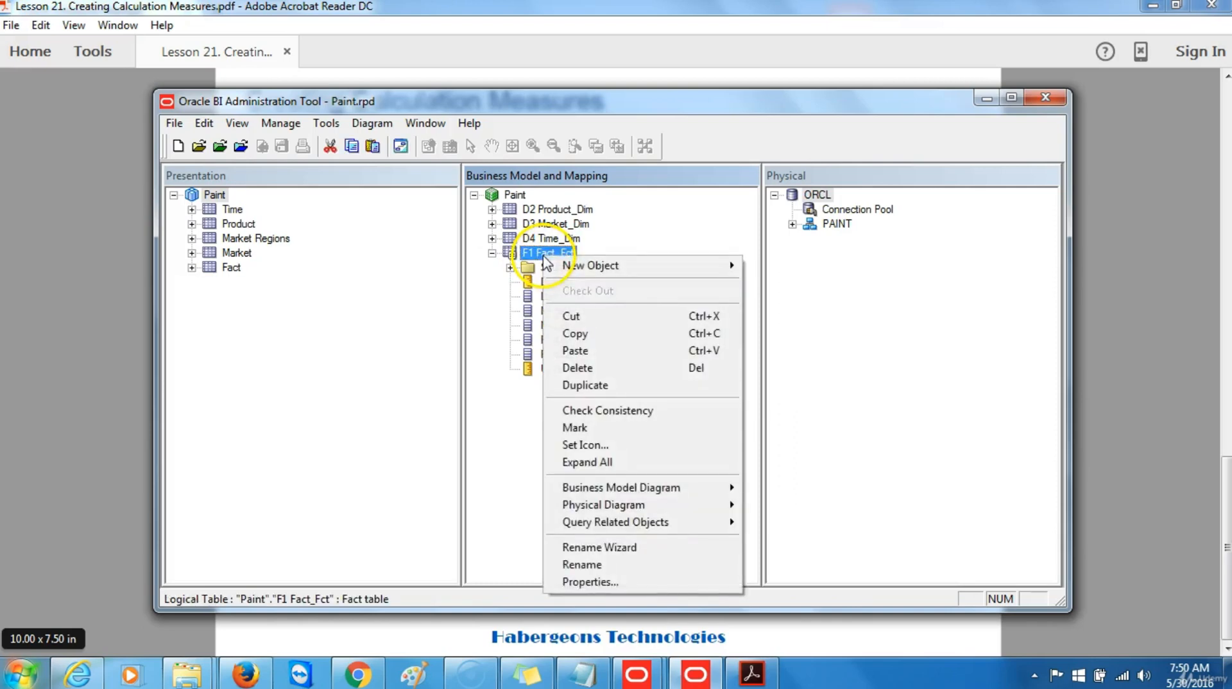
mouse_move(581, 266)
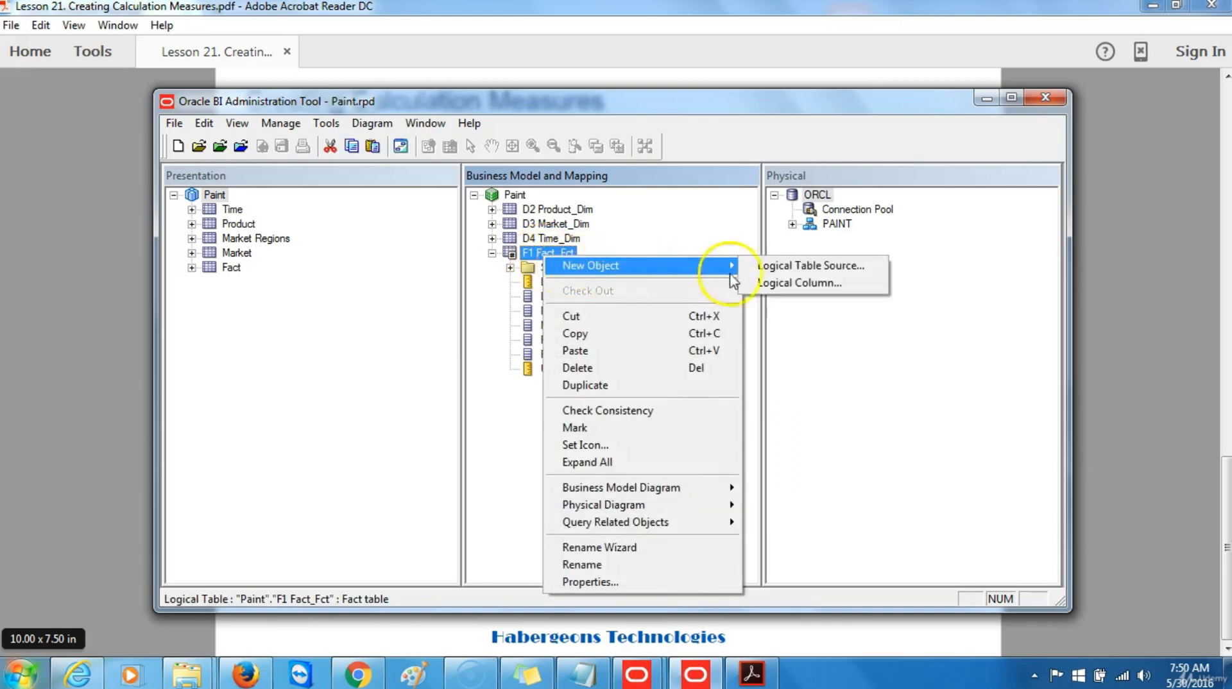
left_click(773, 285)
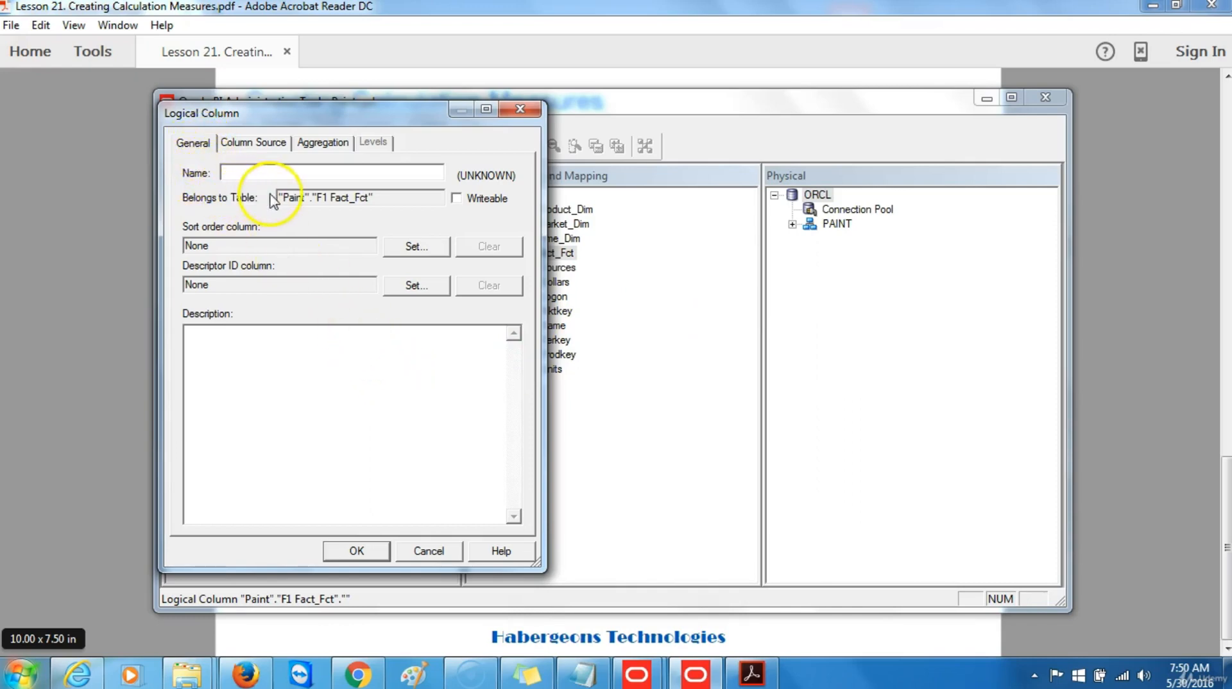
Step: Name the new logical column Actual Unit Price
left_click(323, 170)
type("A")
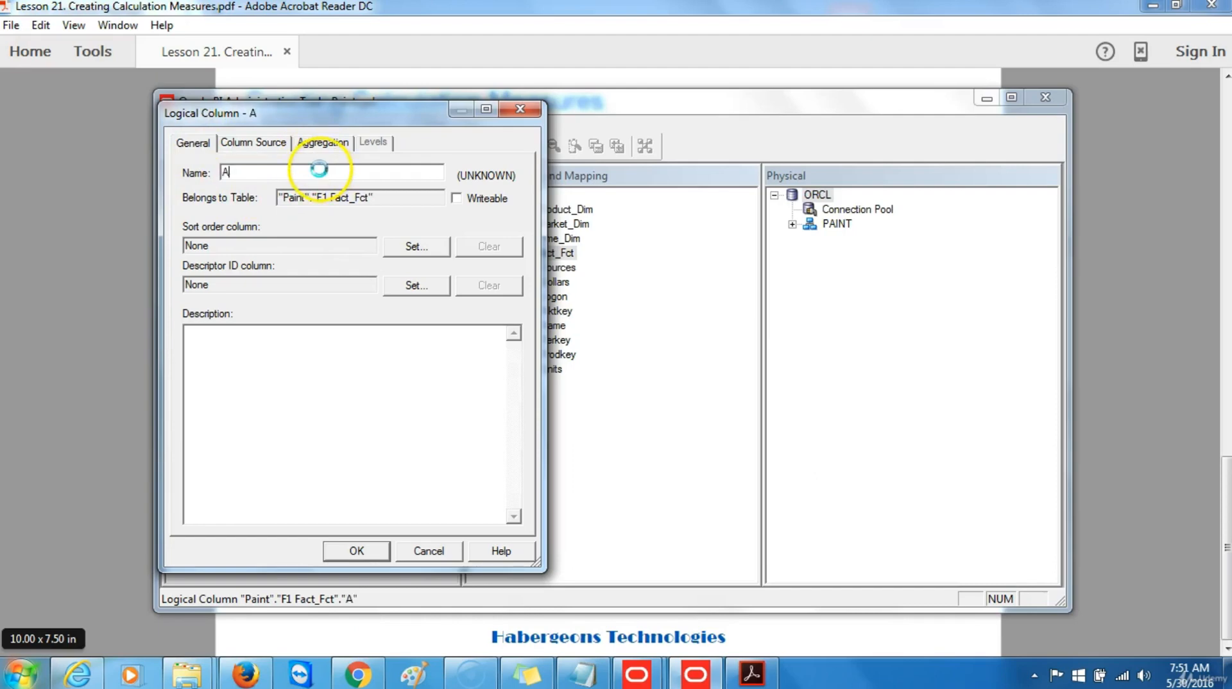
type("ctua")
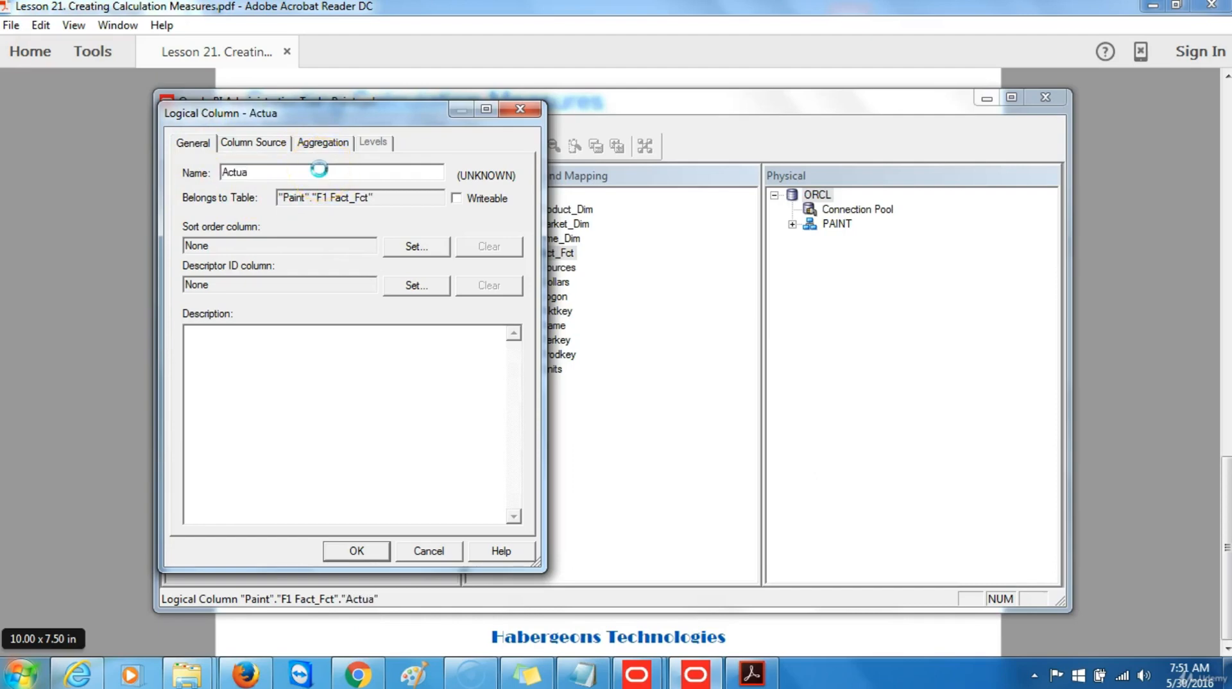
type("l Unit ")
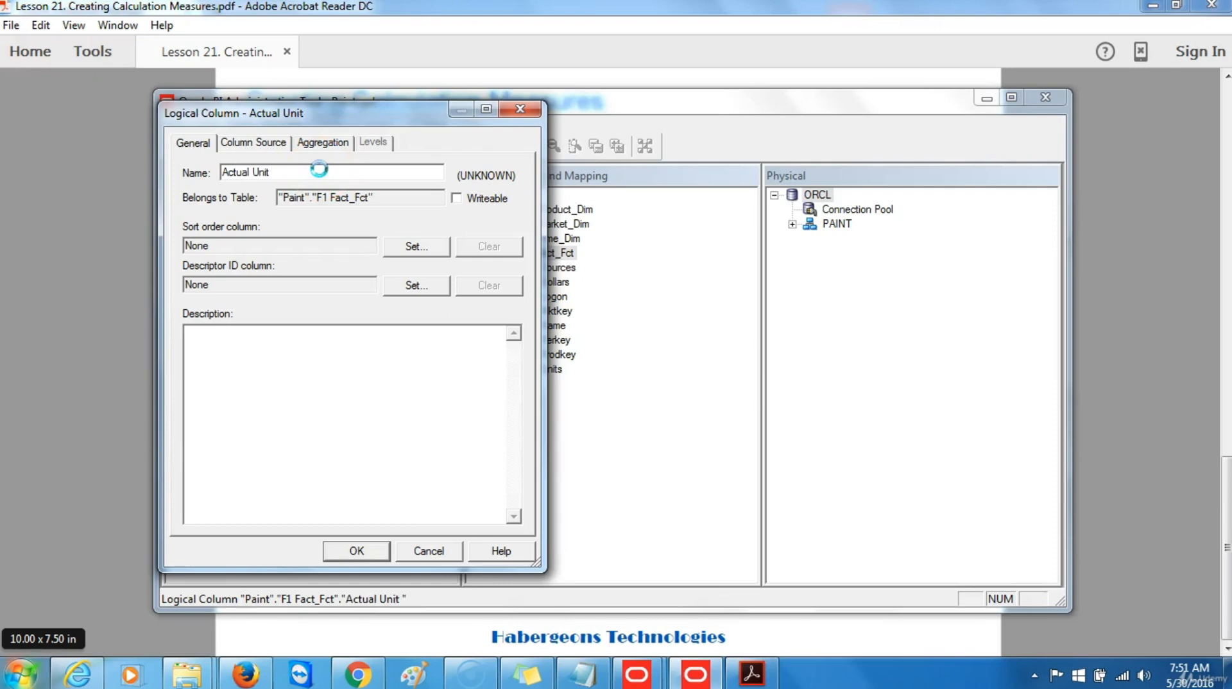
type("p")
key("BackSpace")
type("Price")
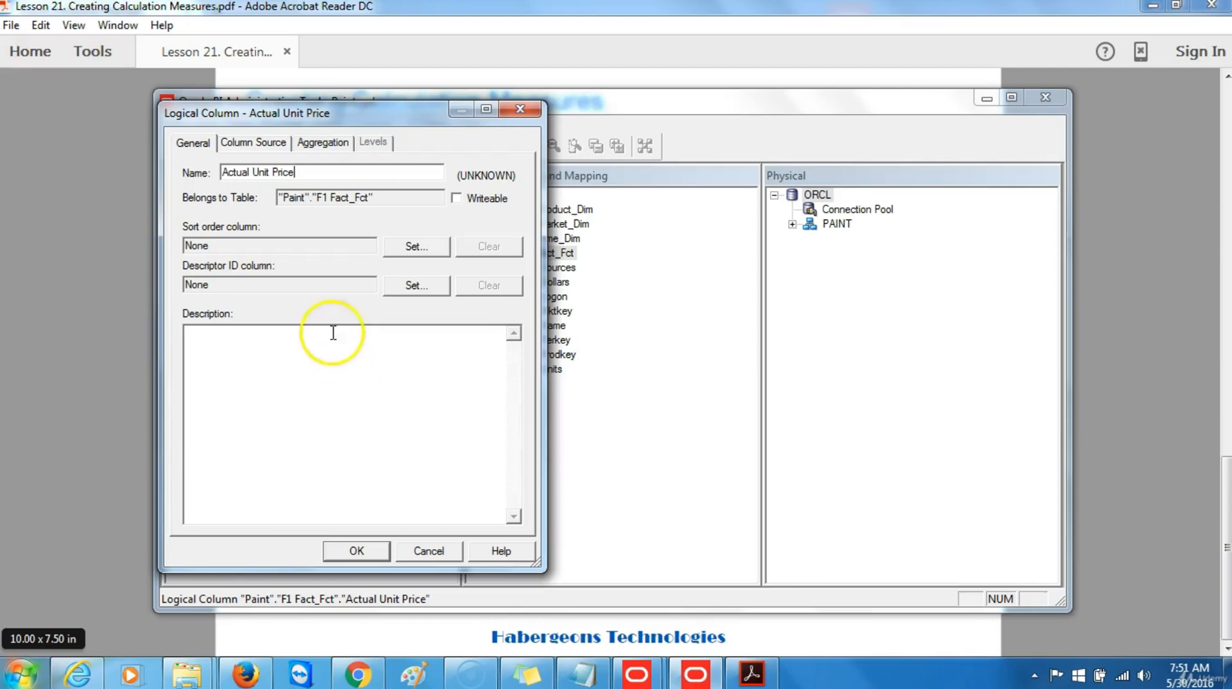
Step: Set Actual Unit Price to be derived from existing columns using an expression and open the Expression Builder
left_click(263, 147)
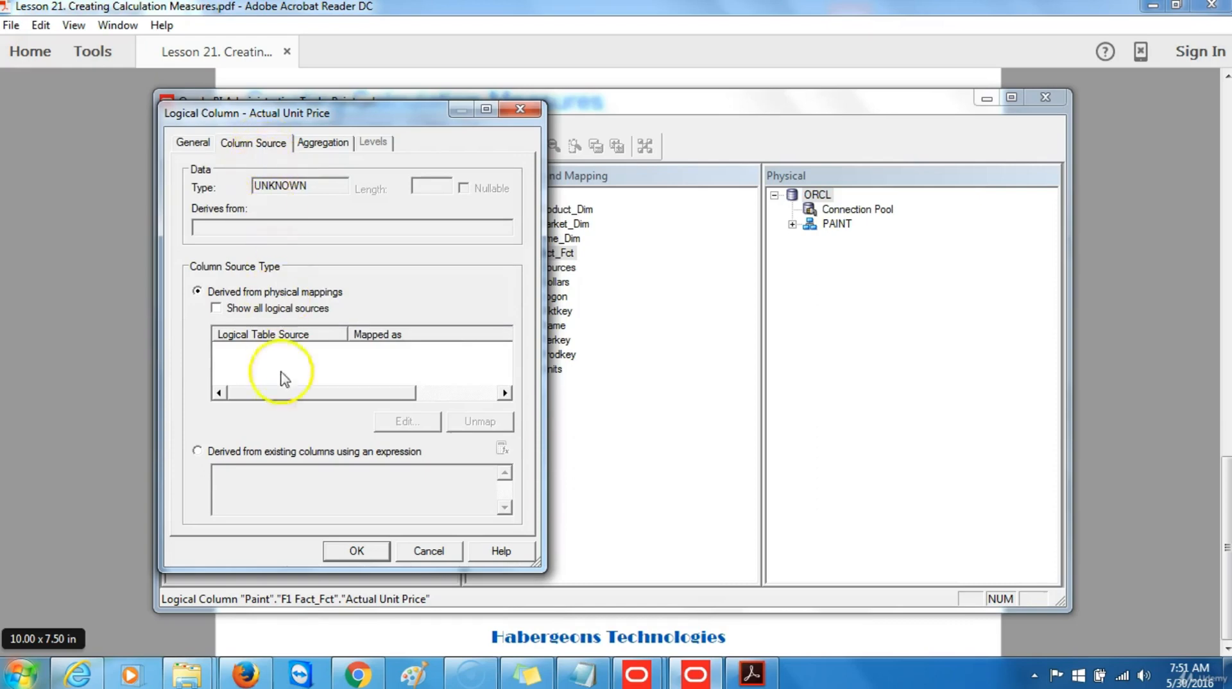
left_click(198, 451)
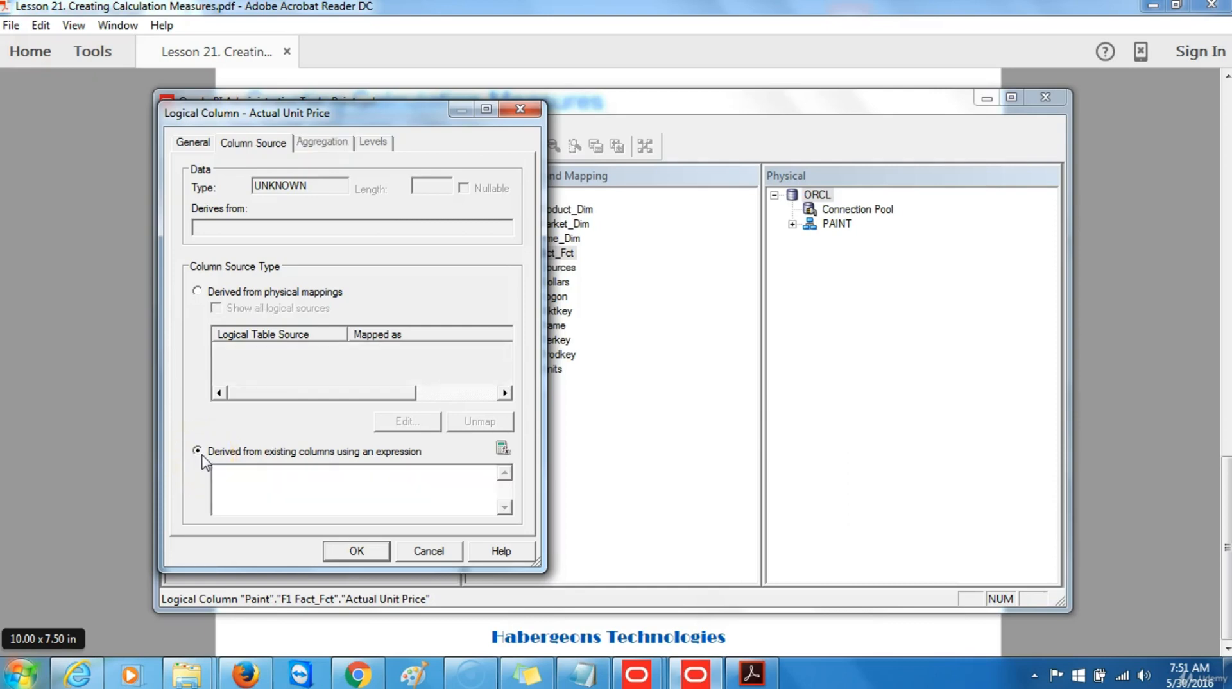
left_click(502, 449)
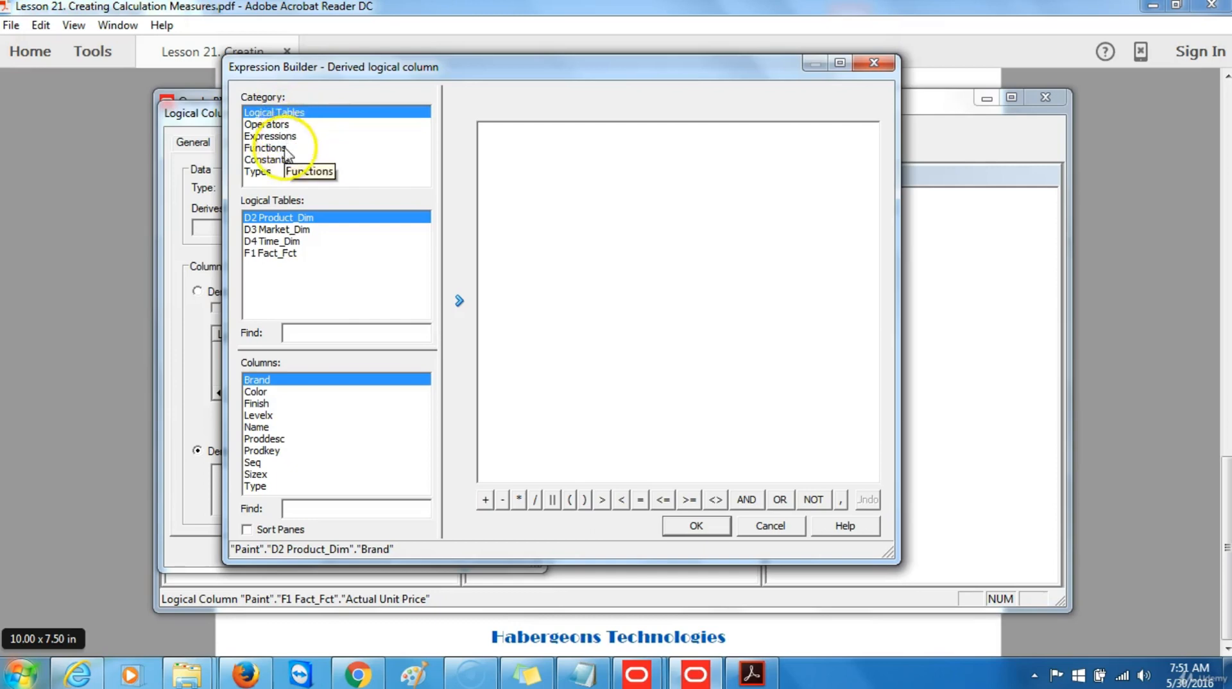
Step: Build the expression dividing Dollars by Units from F1 Fact_Fct and accept it for the Actual Unit Price column
left_click(284, 253)
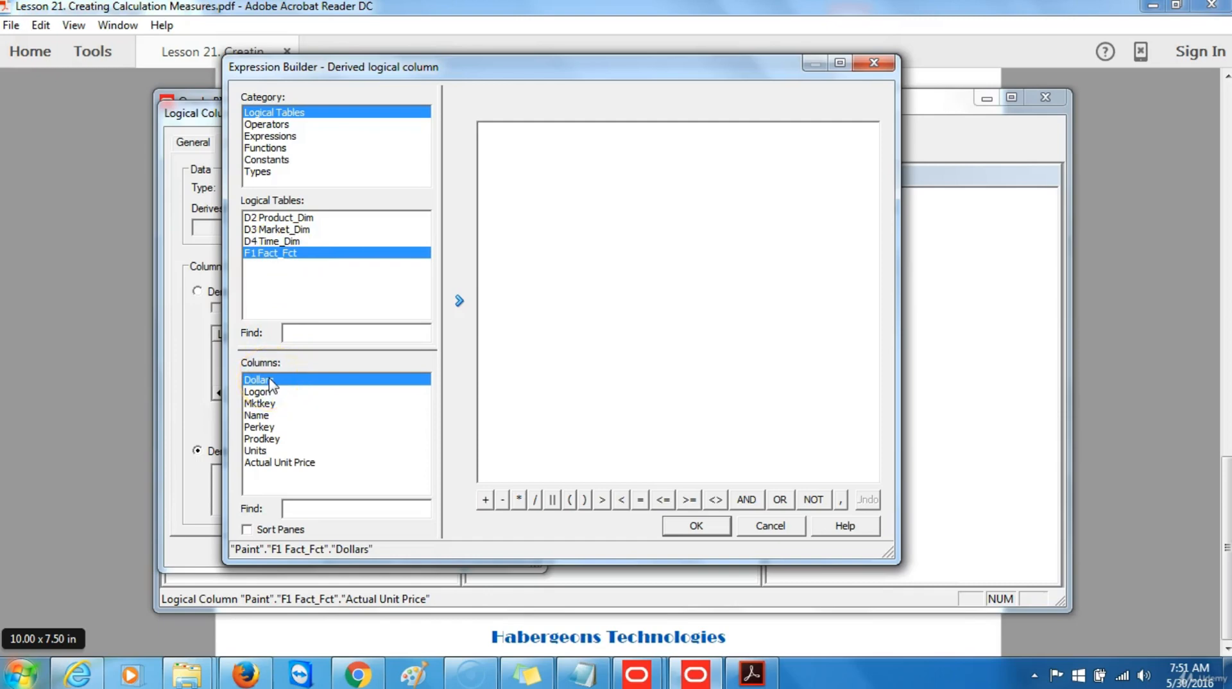
left_click(140, 599)
left_click(459, 302)
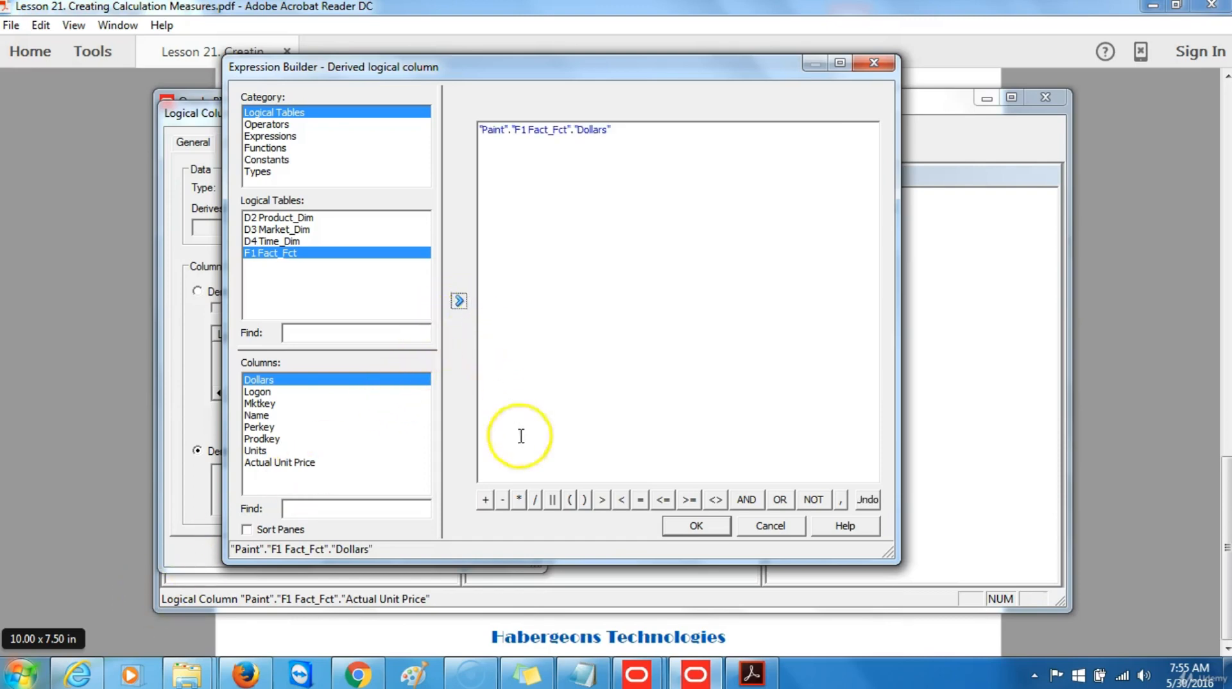
left_click(535, 501)
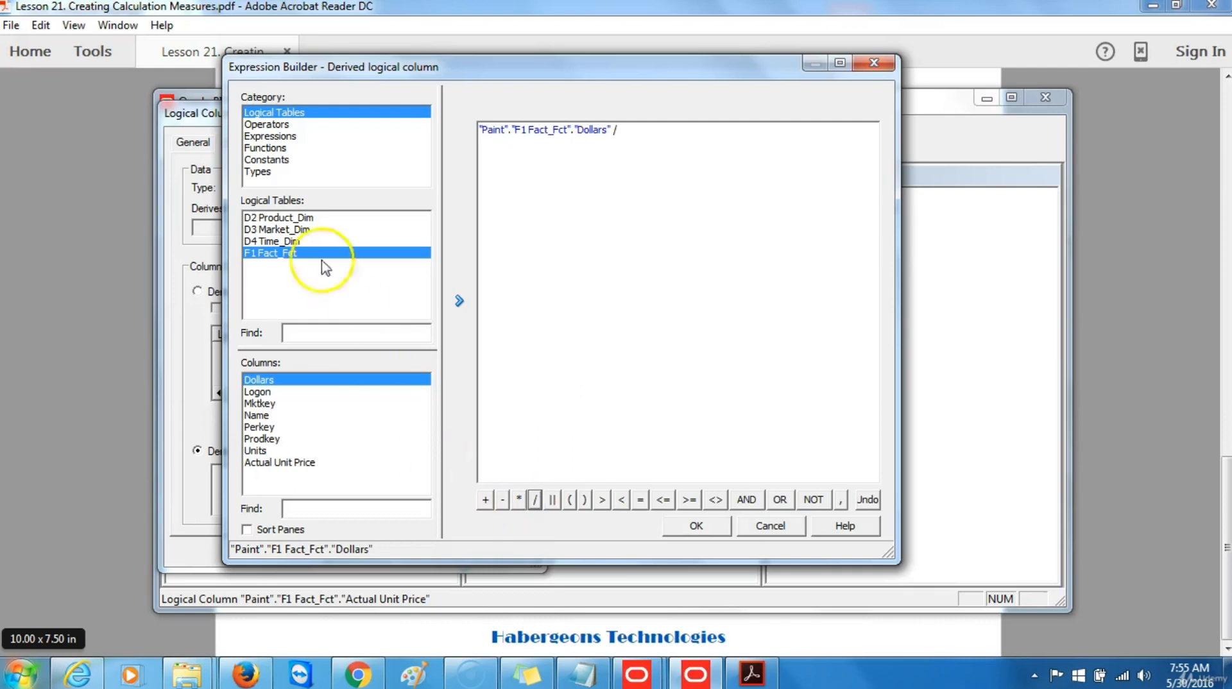
left_click(274, 114)
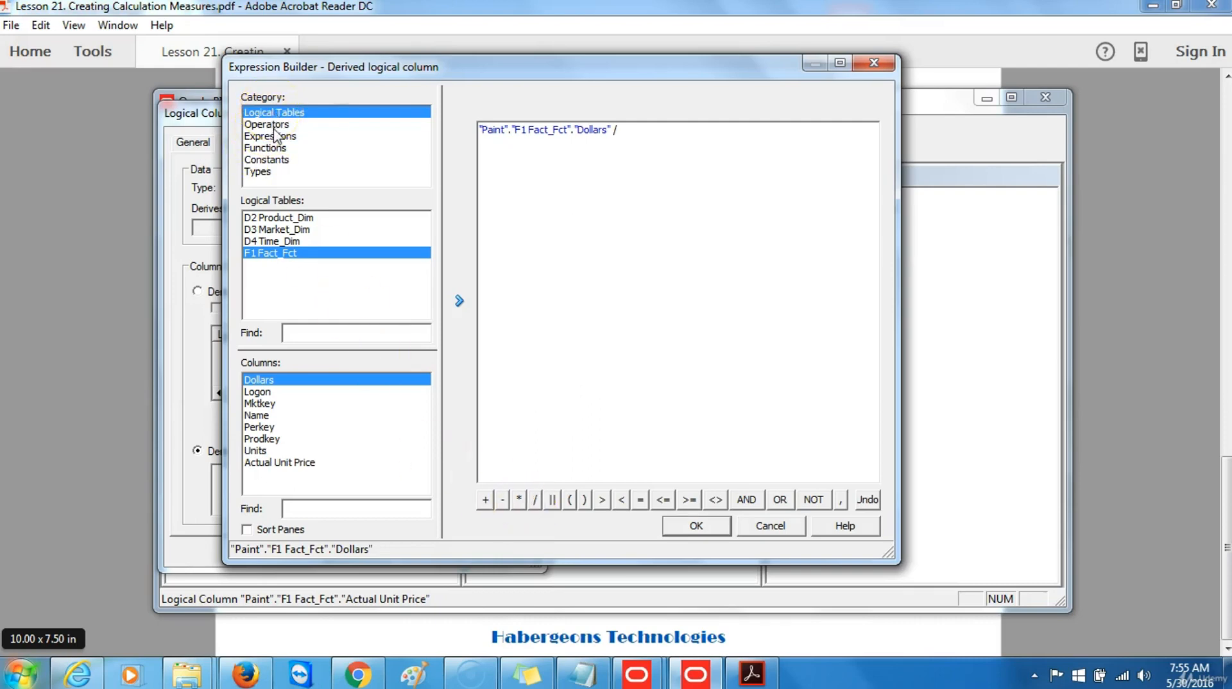
left_click(269, 255)
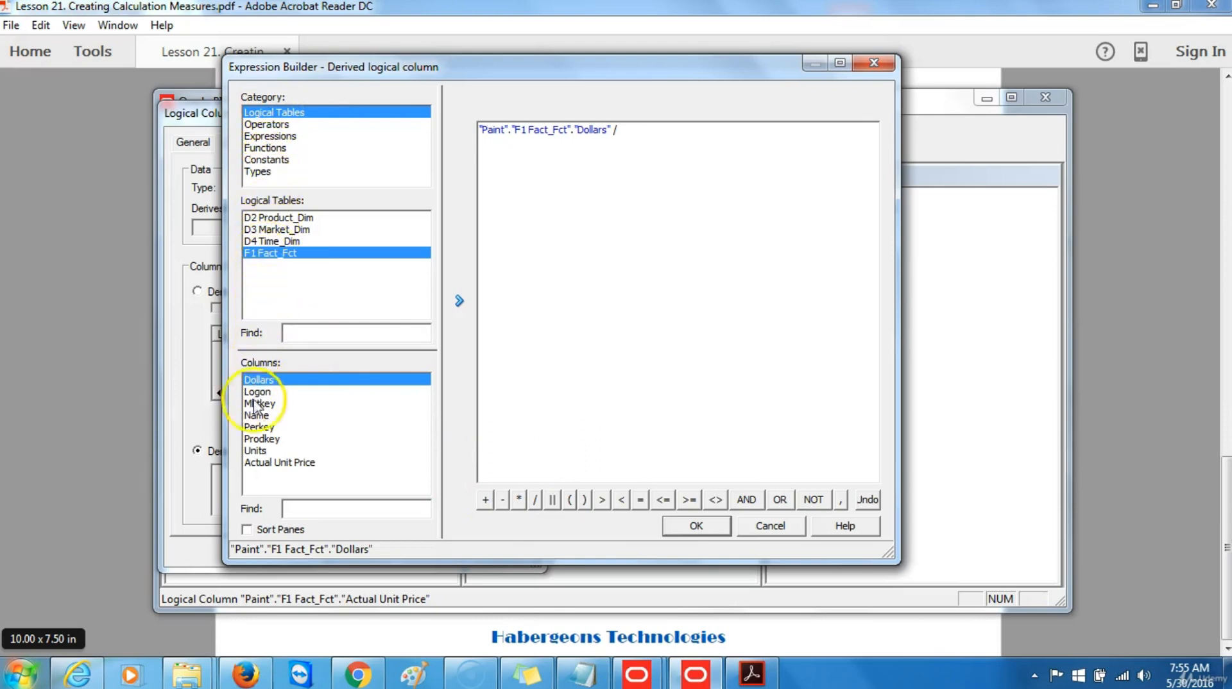
double_click(259, 452)
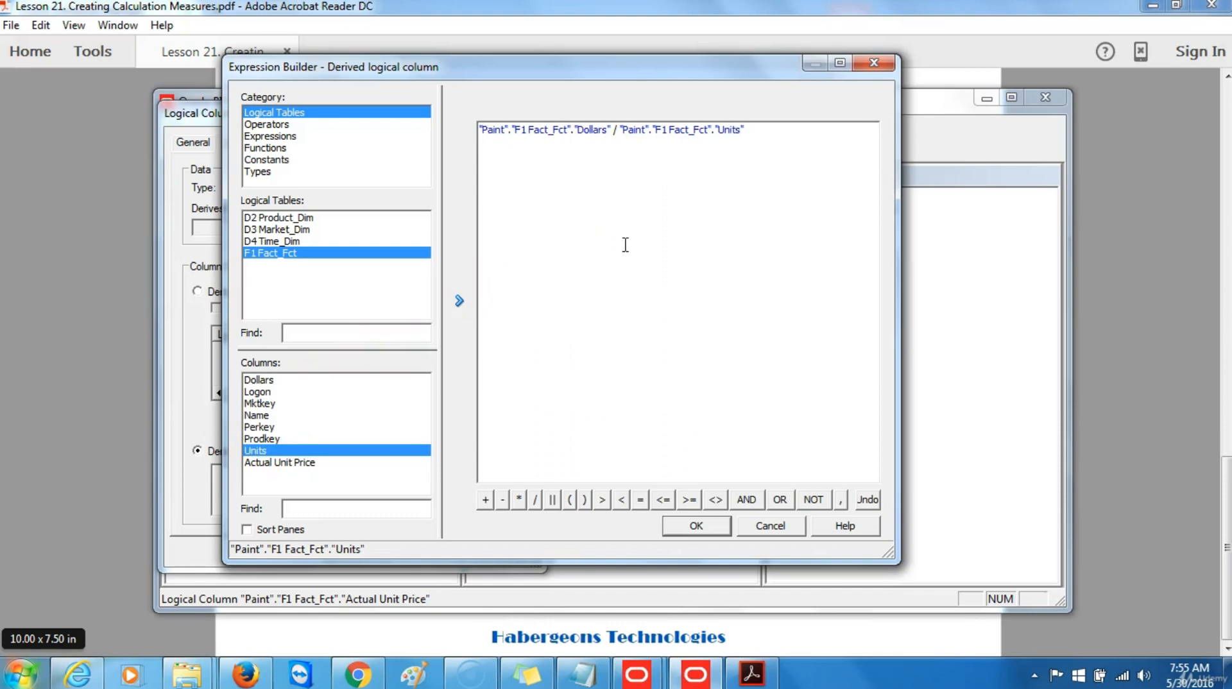
left_click(693, 527)
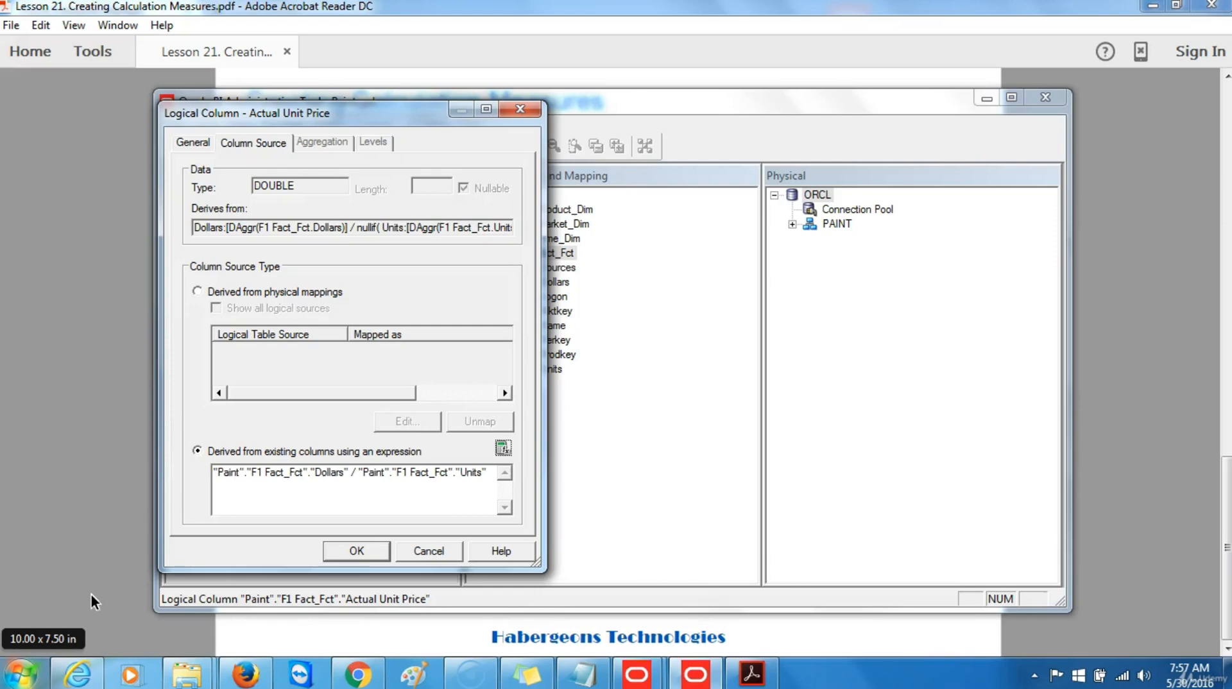
left_click(344, 551)
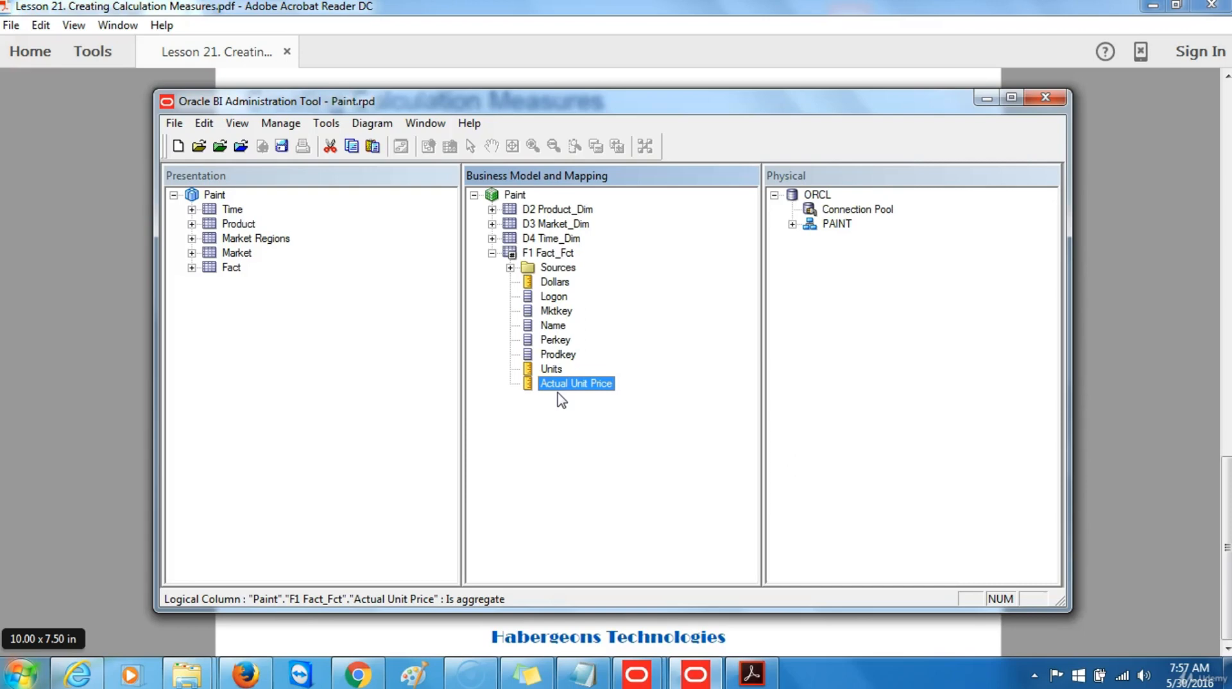
Step: Add Actual Unit Price to the Fact presentation table and save the repository with a global consistency check
left_click_drag(557, 393, 224, 272)
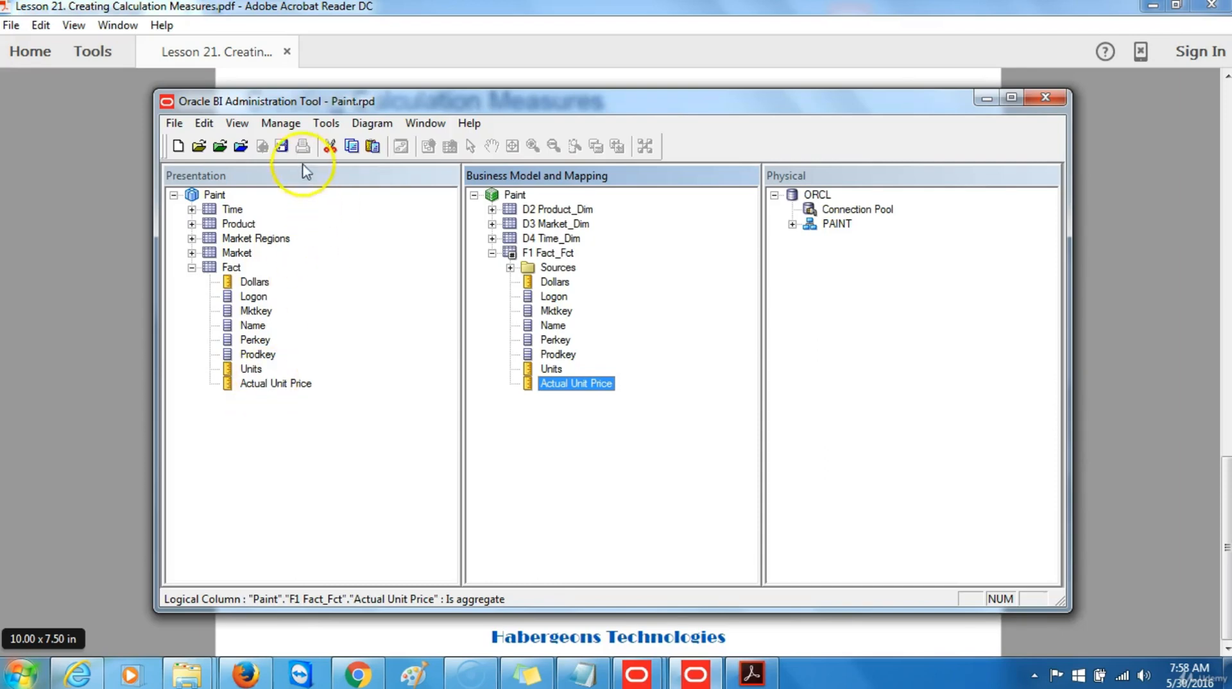
left_click(281, 146)
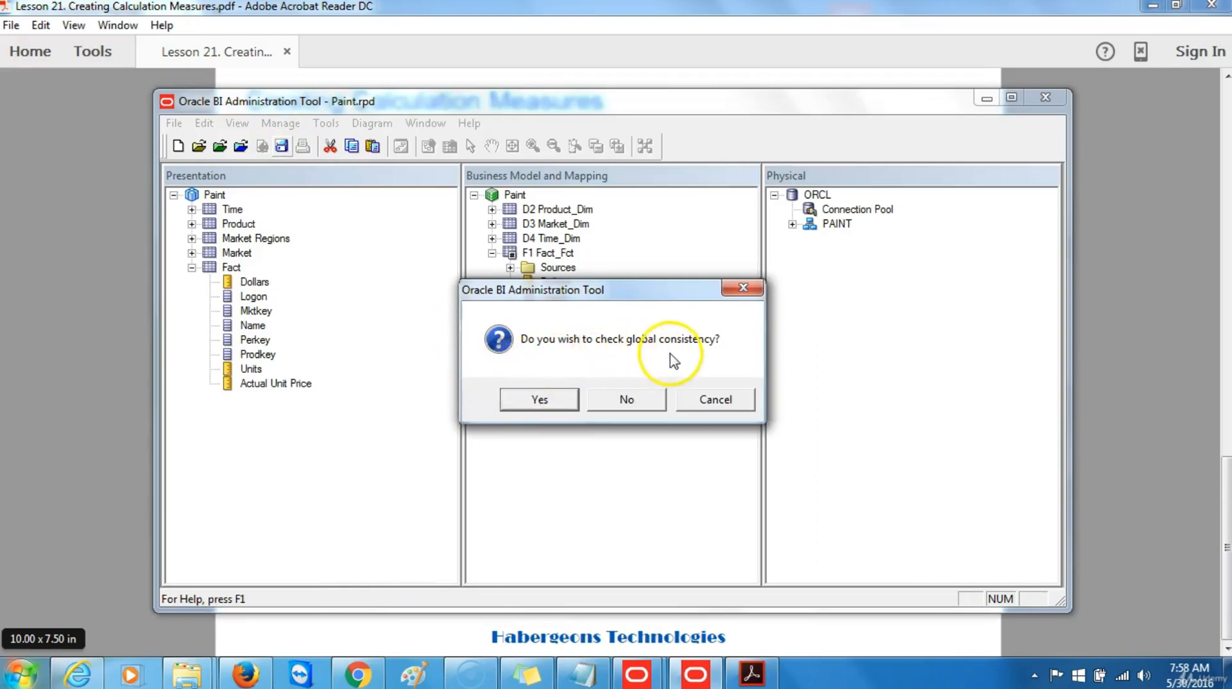
left_click(530, 400)
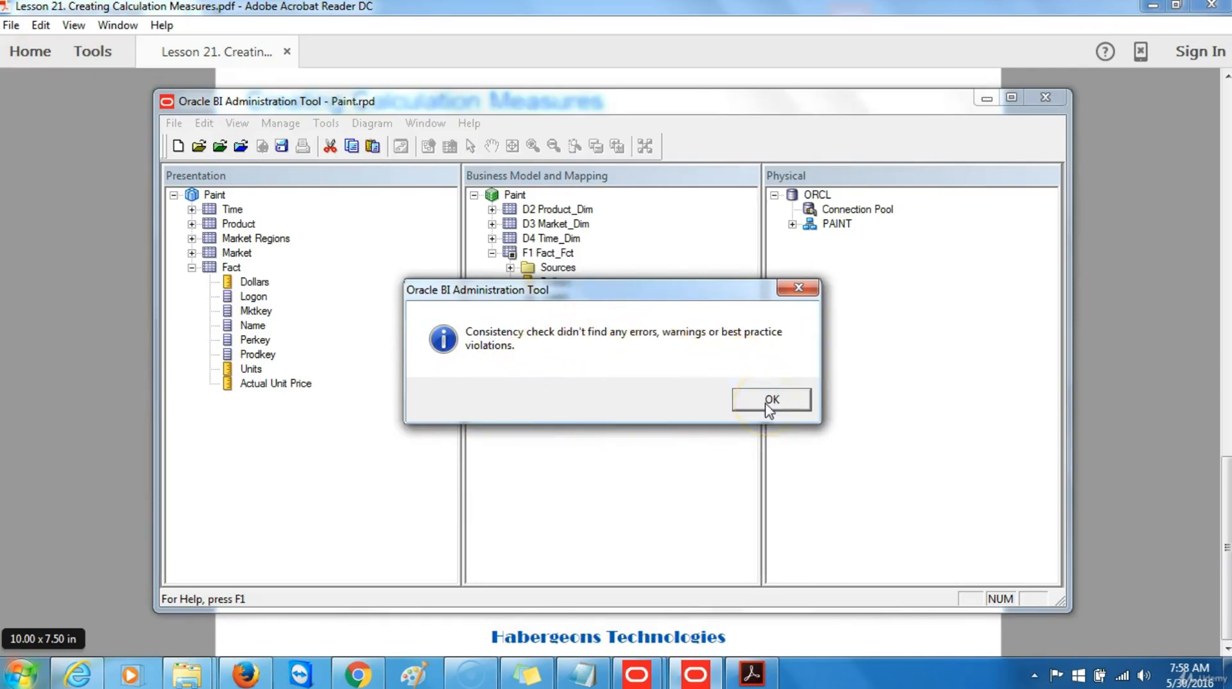
left_click(770, 400)
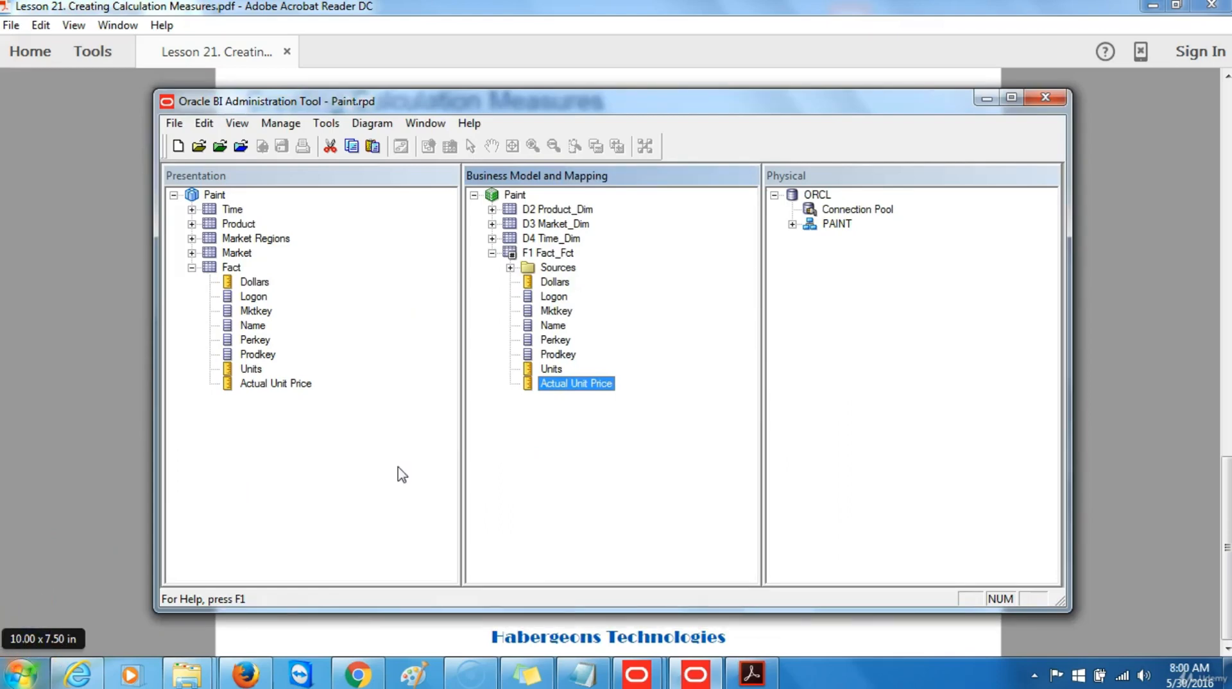
Step: Start another new logical column in the F1 Fact_Fct logical table
left_click(605, 448)
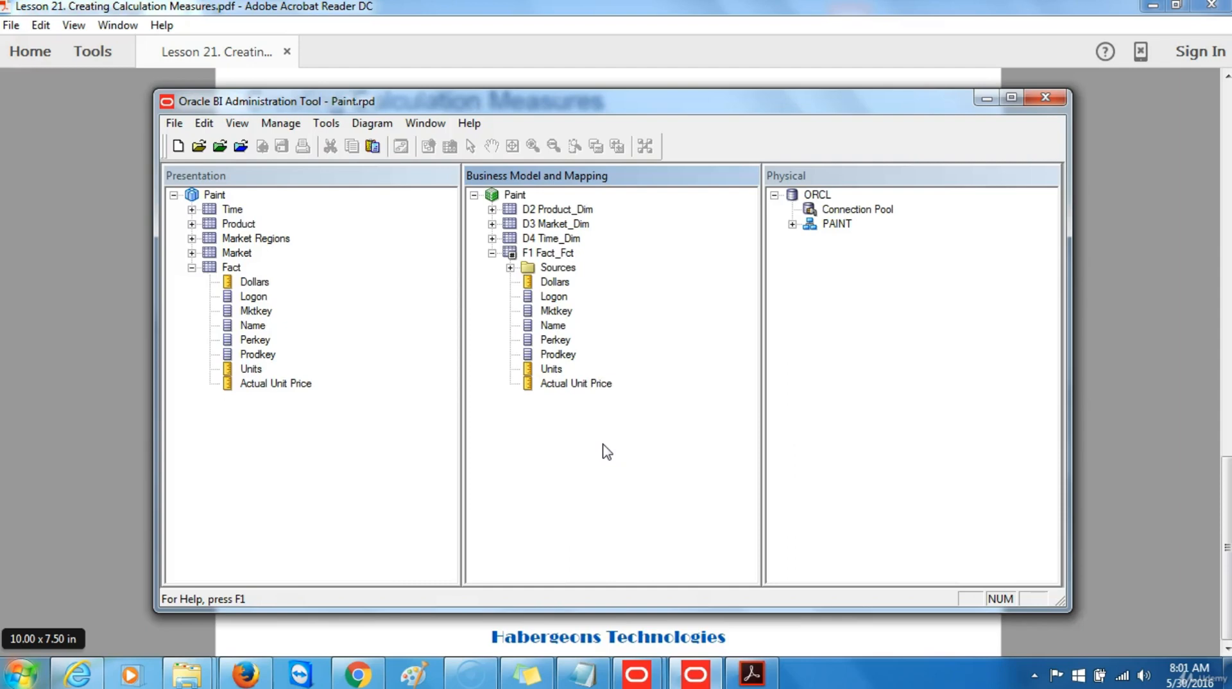
right_click(550, 256)
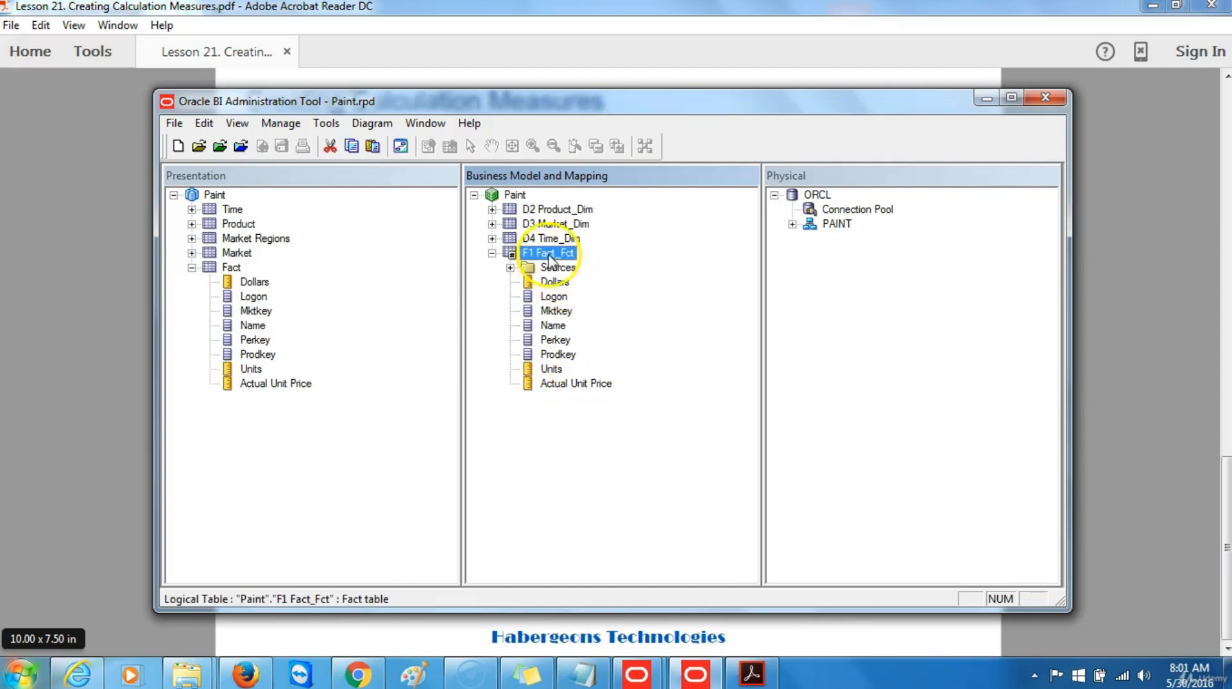
left_click(588, 266)
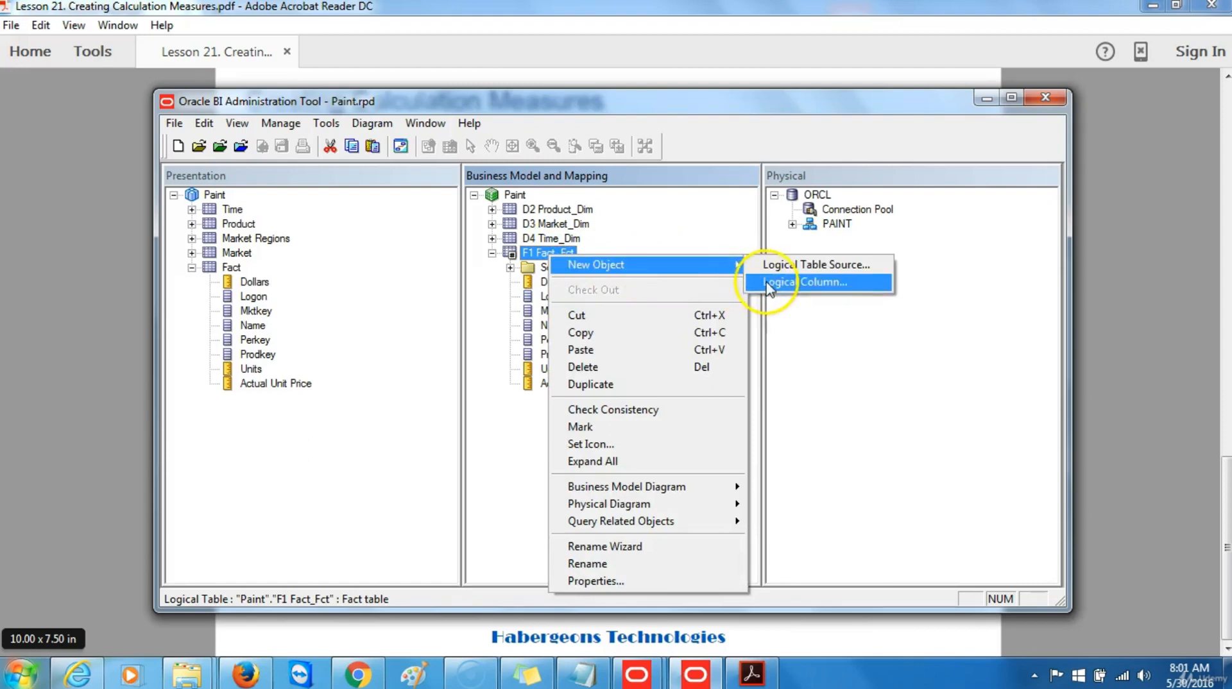
left_click(769, 289)
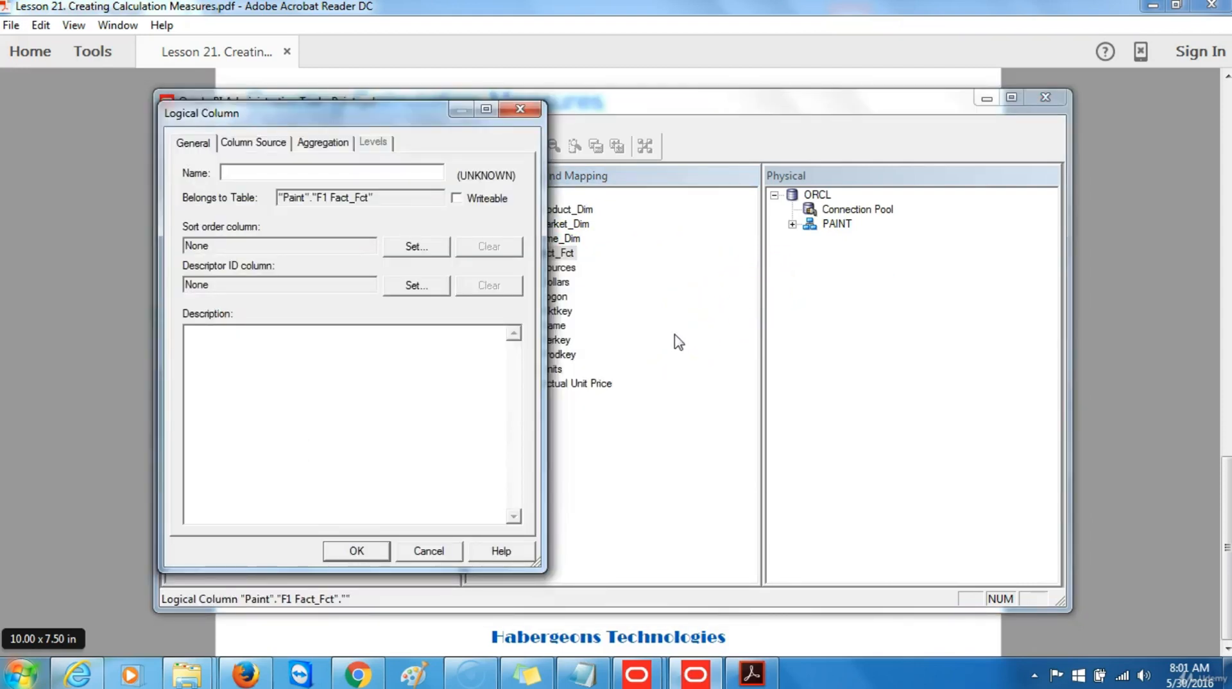
Step: Name the new logical column Revenue Rank
left_click(234, 171)
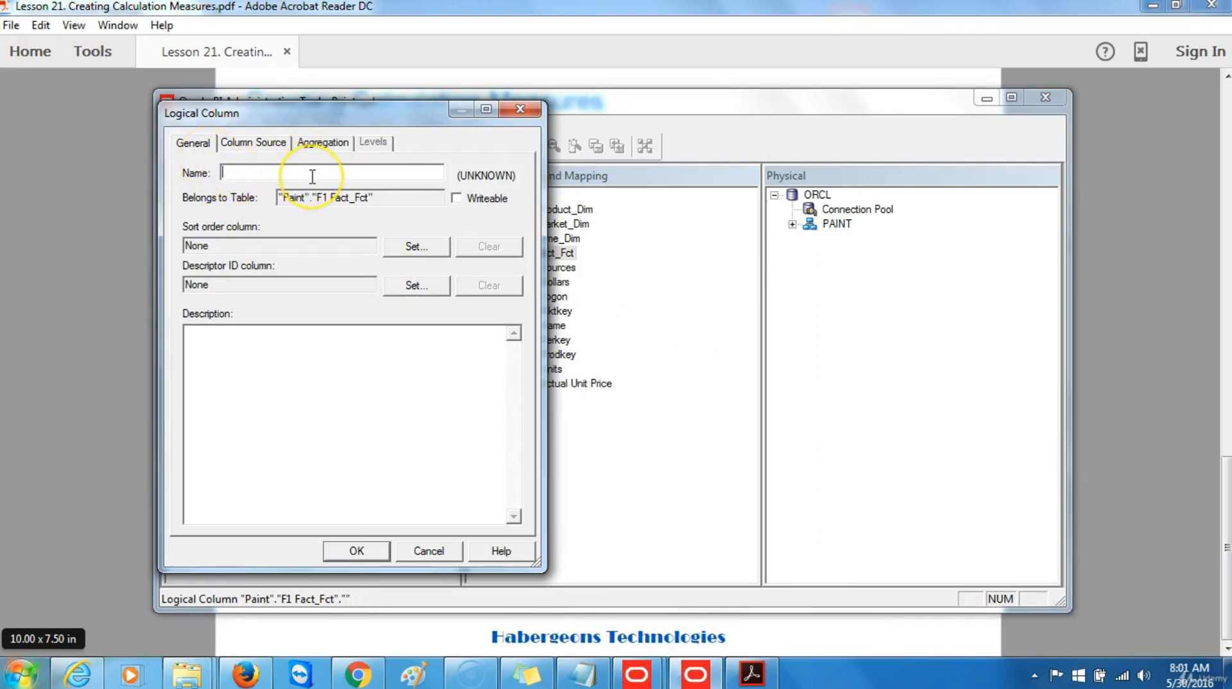
type("Reven")
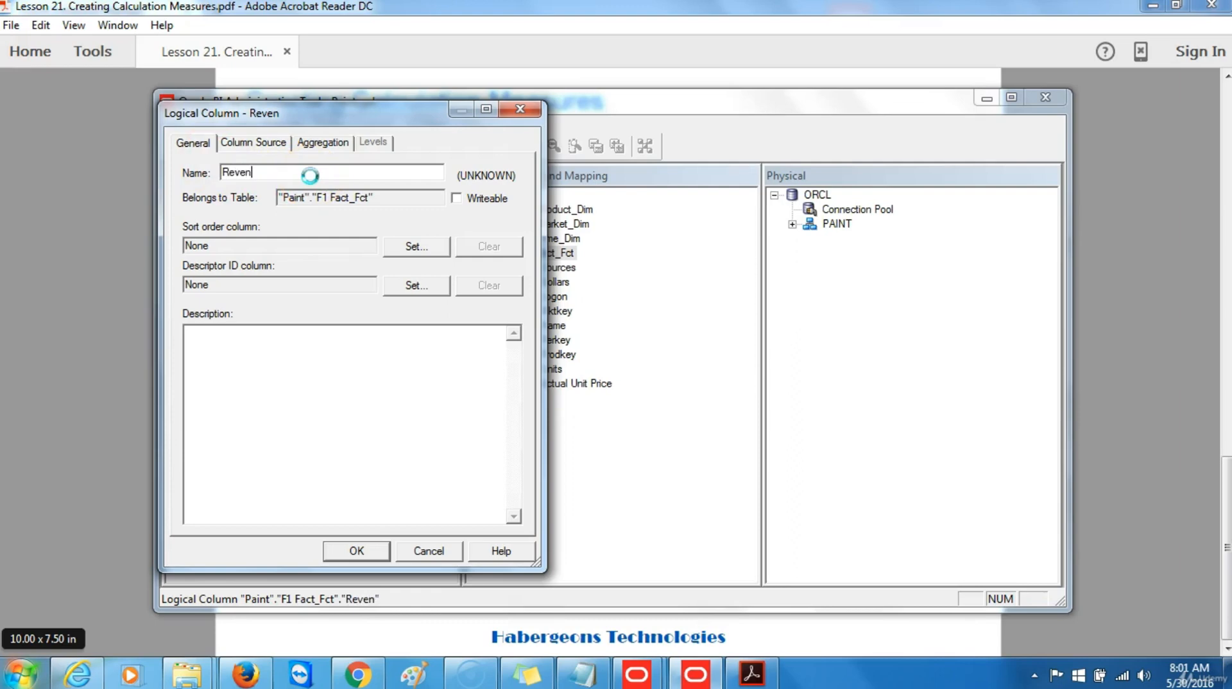
key("BackSpace")
key("BackSpace")
type("enue Rank")
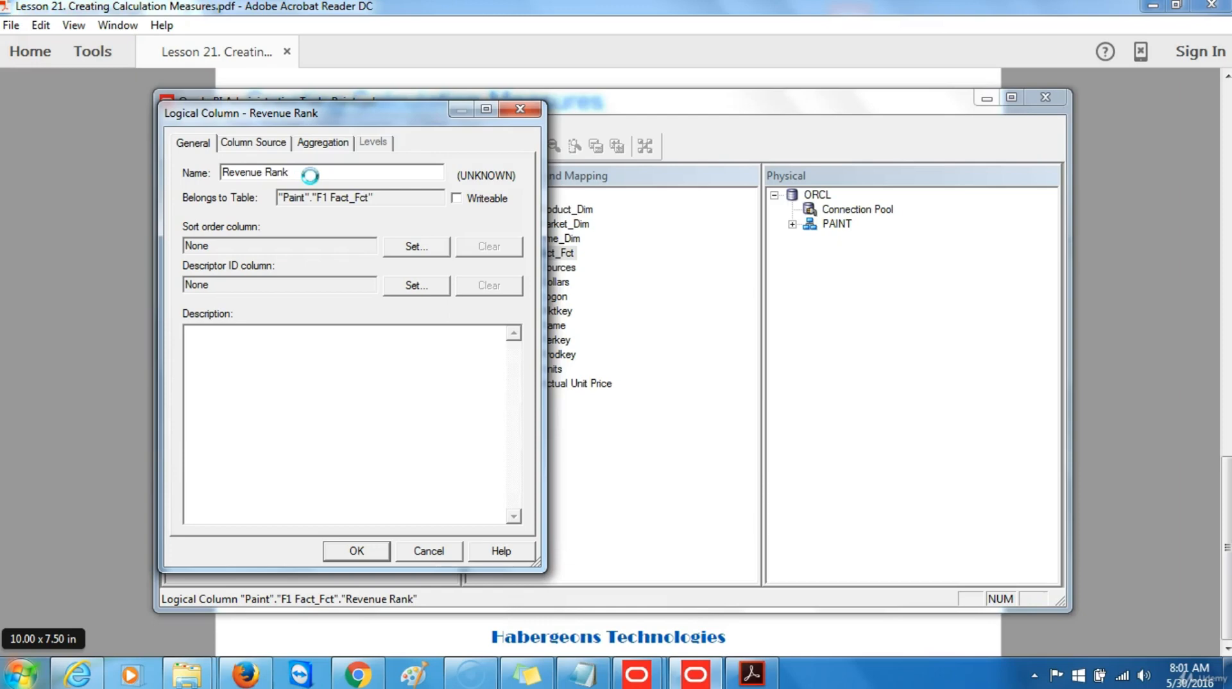
Step: Set Revenue Rank to be derived from existing columns using an expression and open the Expression Builder
left_click(246, 145)
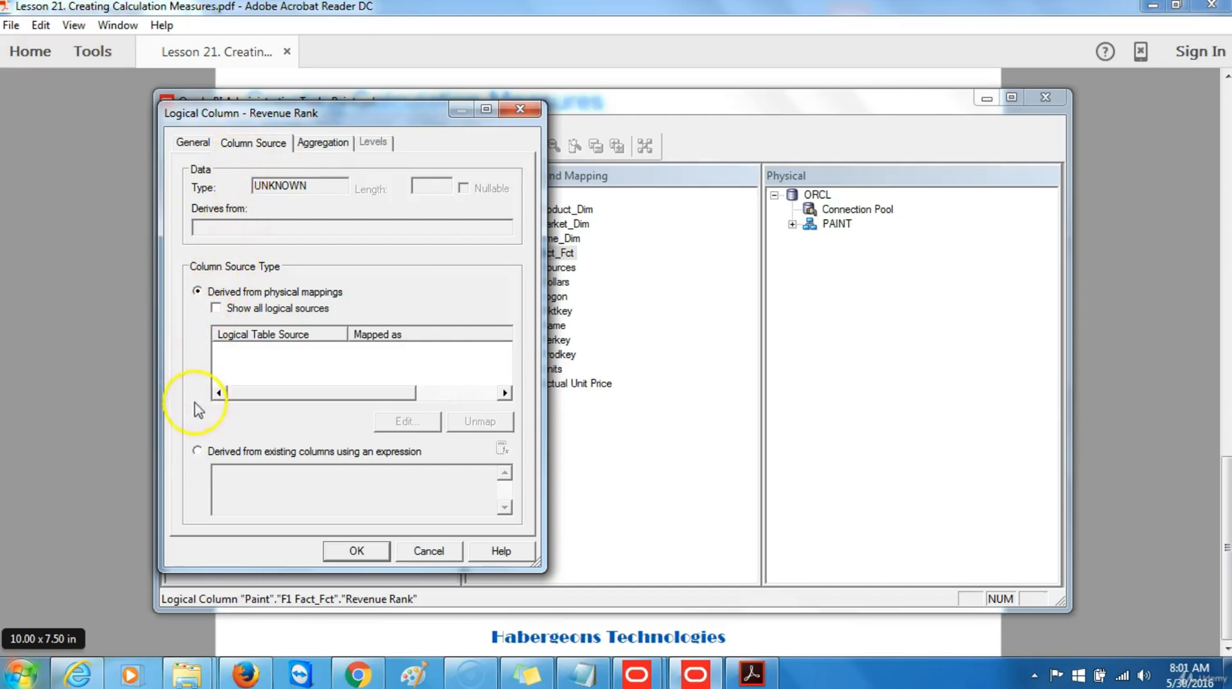
left_click(197, 452)
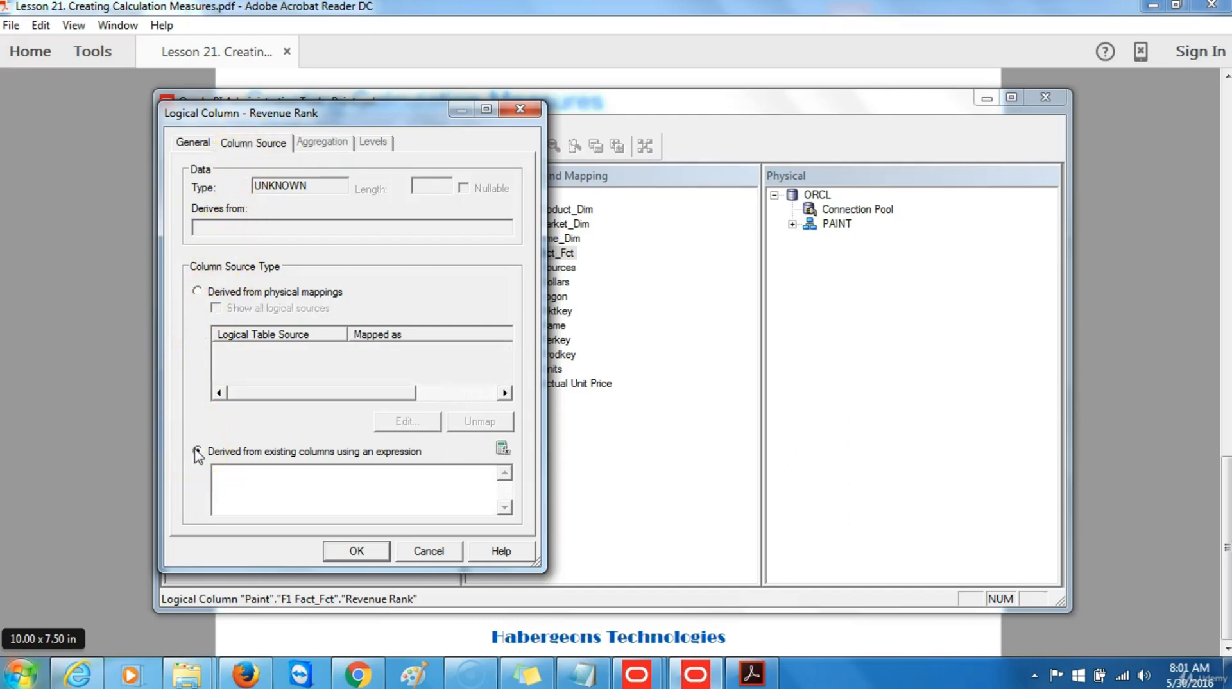
left_click(199, 455)
left_click(510, 454)
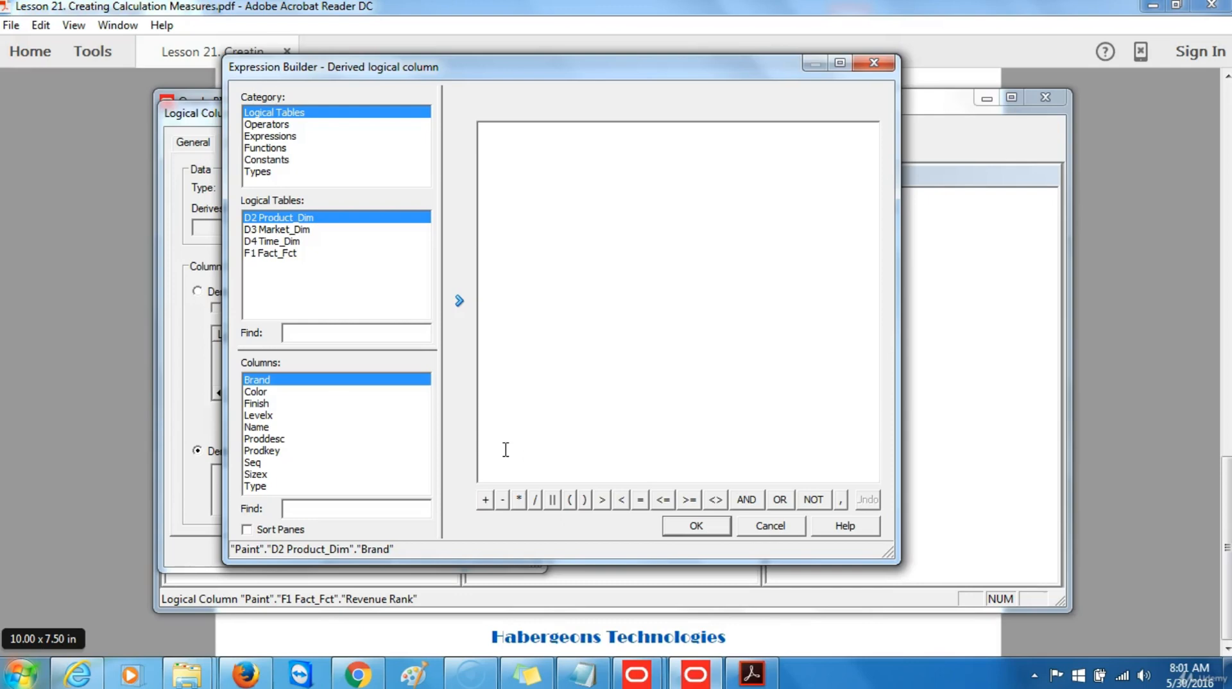
Step: Insert the Rank display function into the Revenue Rank expression
left_click(278, 149)
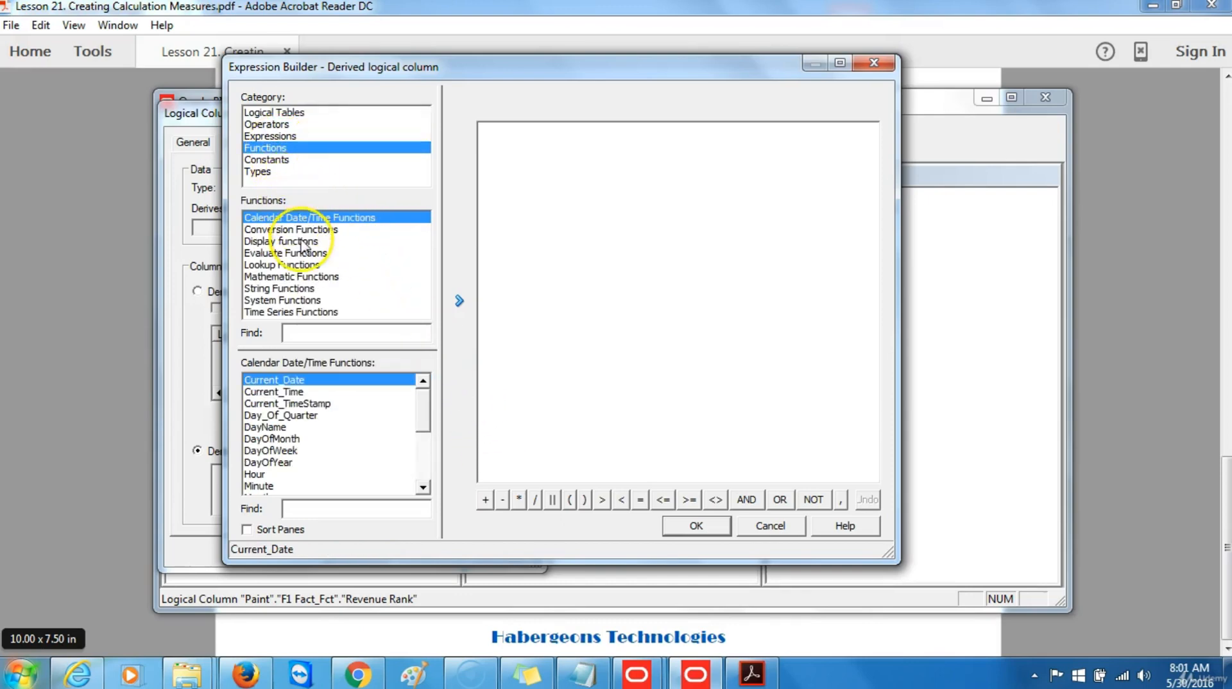
left_click(301, 242)
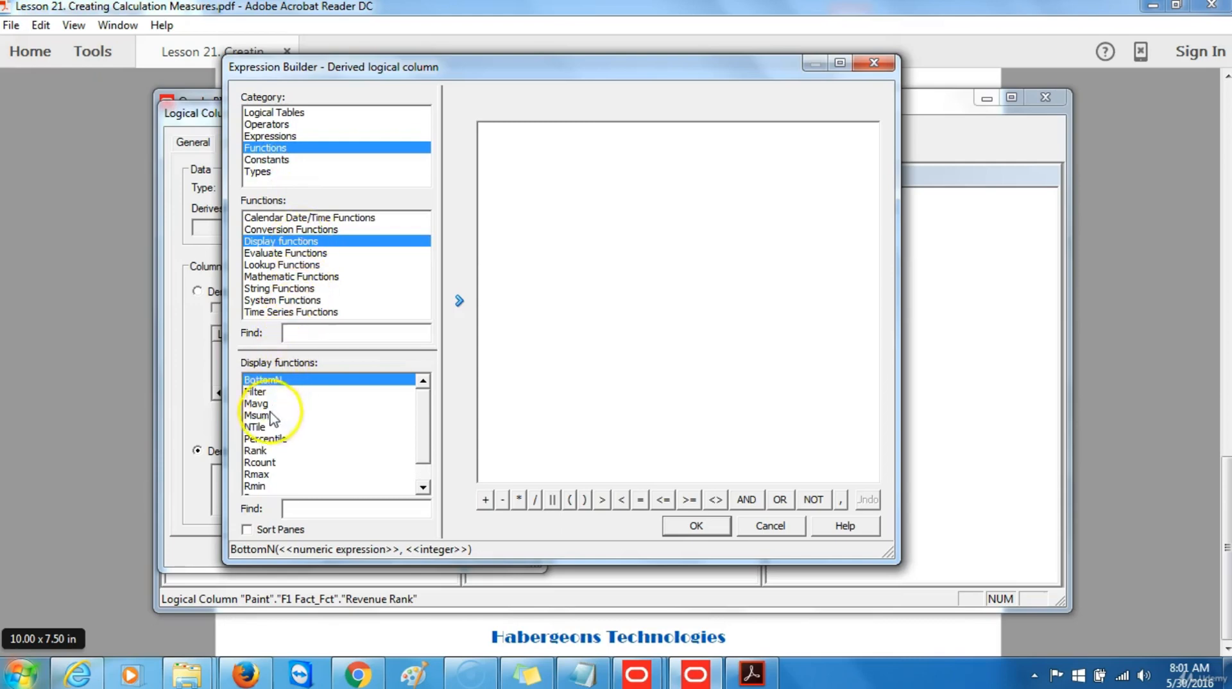
left_click(264, 451)
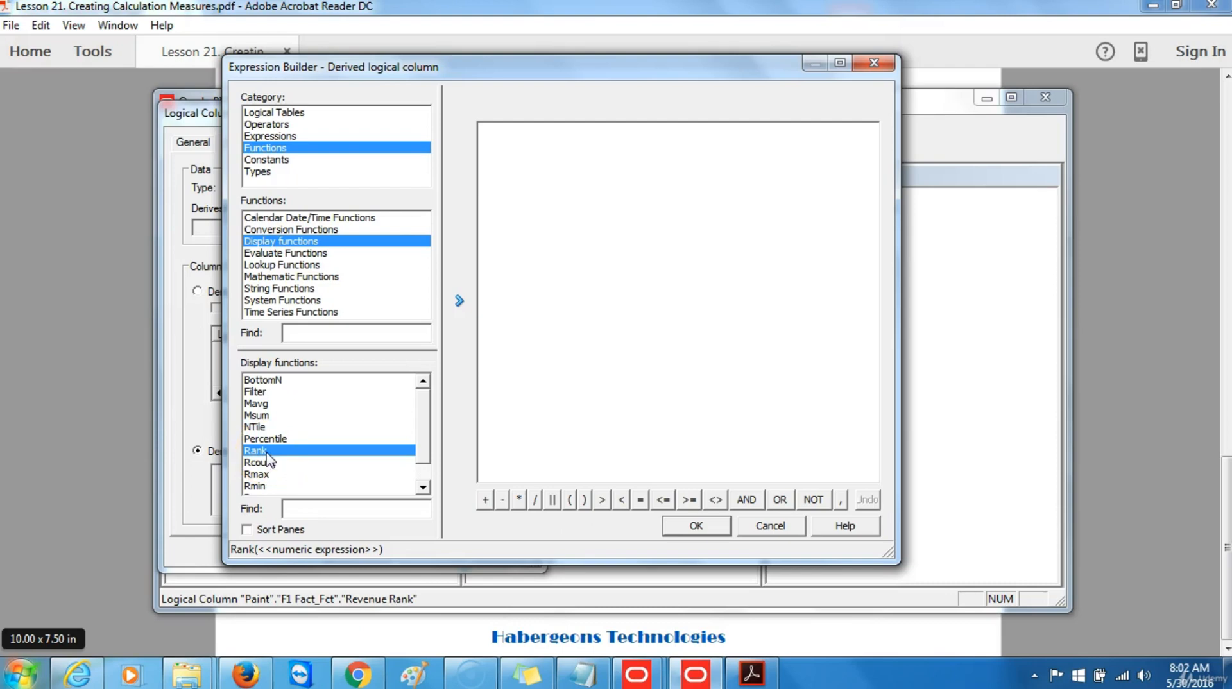
left_click(459, 302)
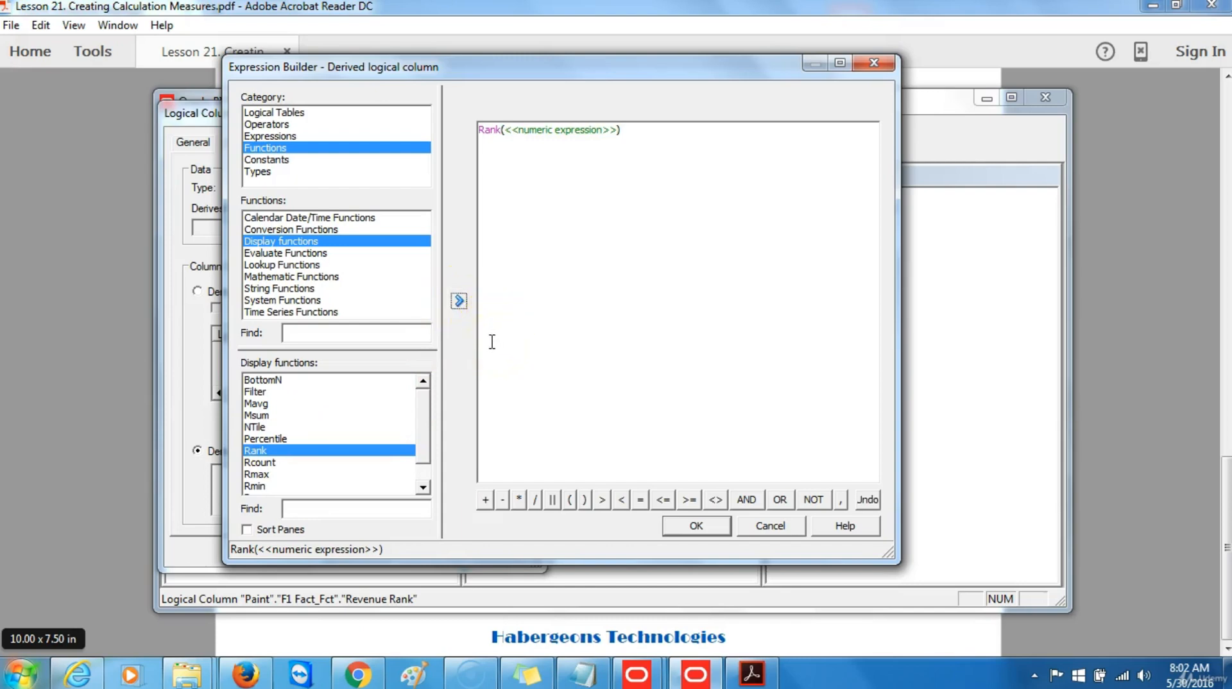
Step: Replace the Rank function's numeric expression placeholder with the Dollars column of F1 Fact_Fct and accept the Revenue Rank column definition
double_click(566, 135)
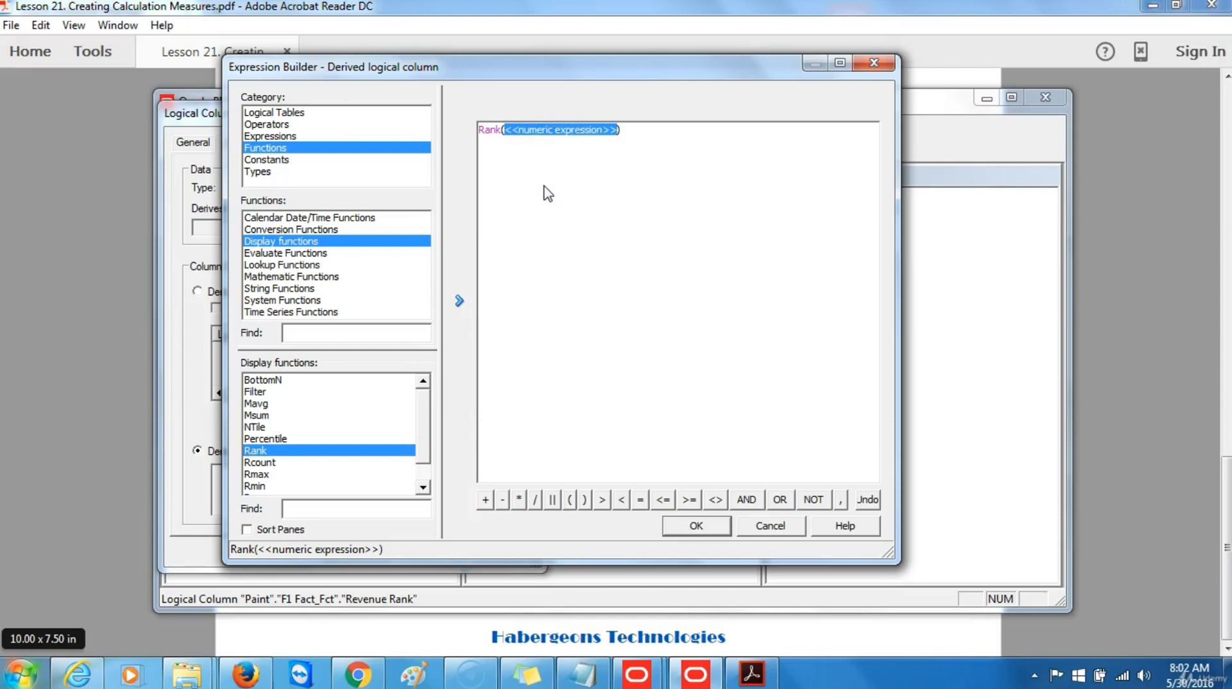
left_click(293, 114)
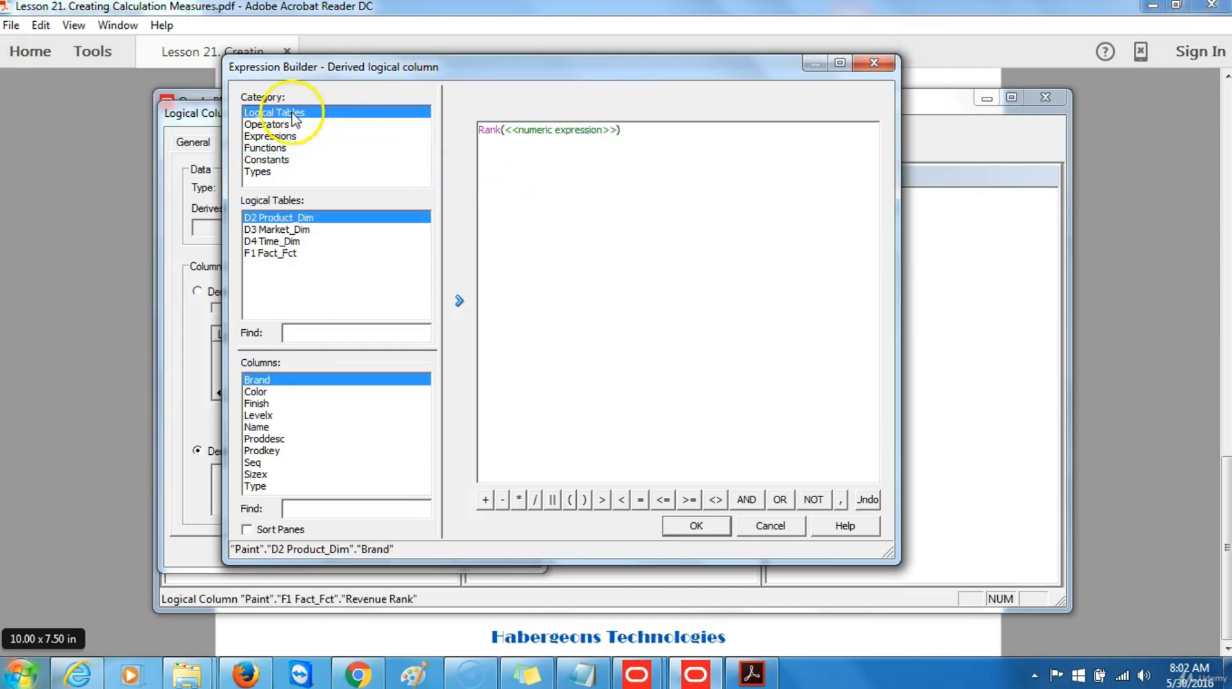
left_click(282, 254)
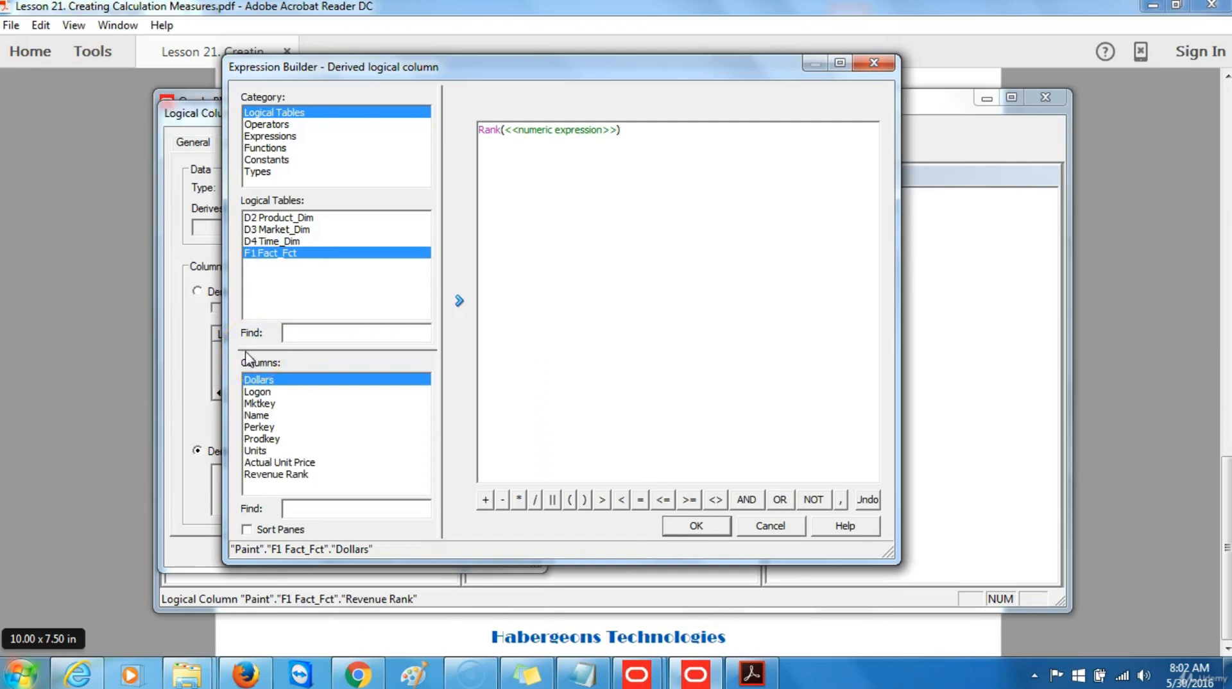
double_click(260, 383)
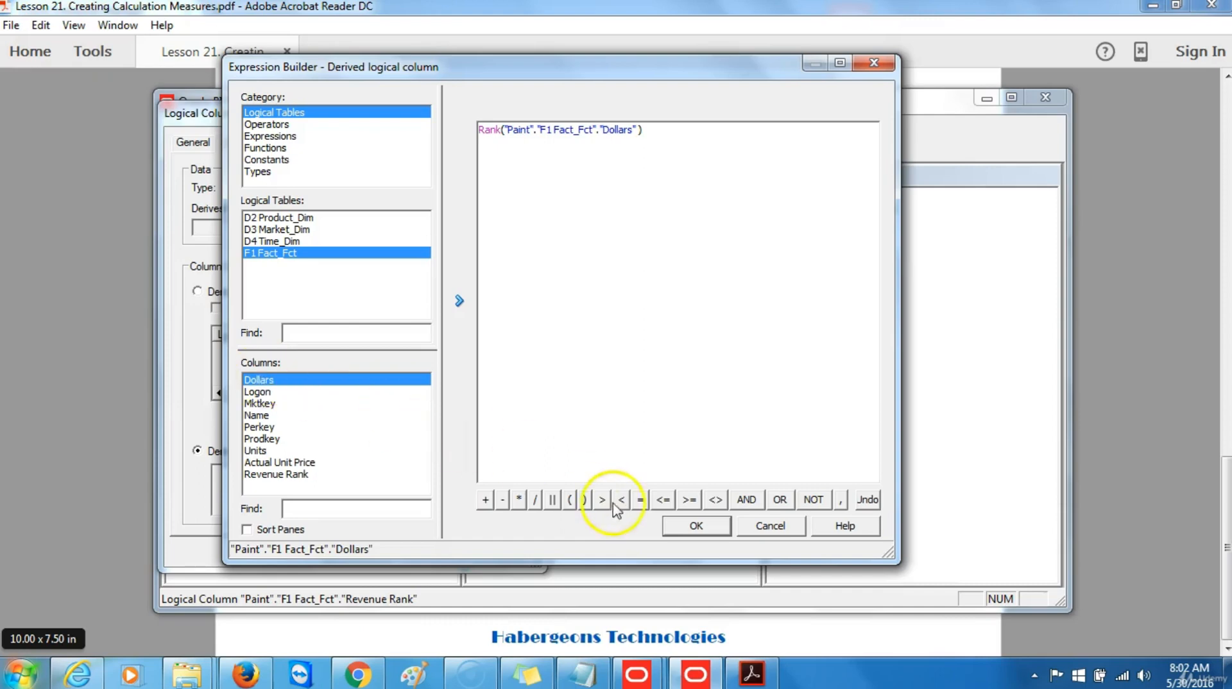
left_click(692, 532)
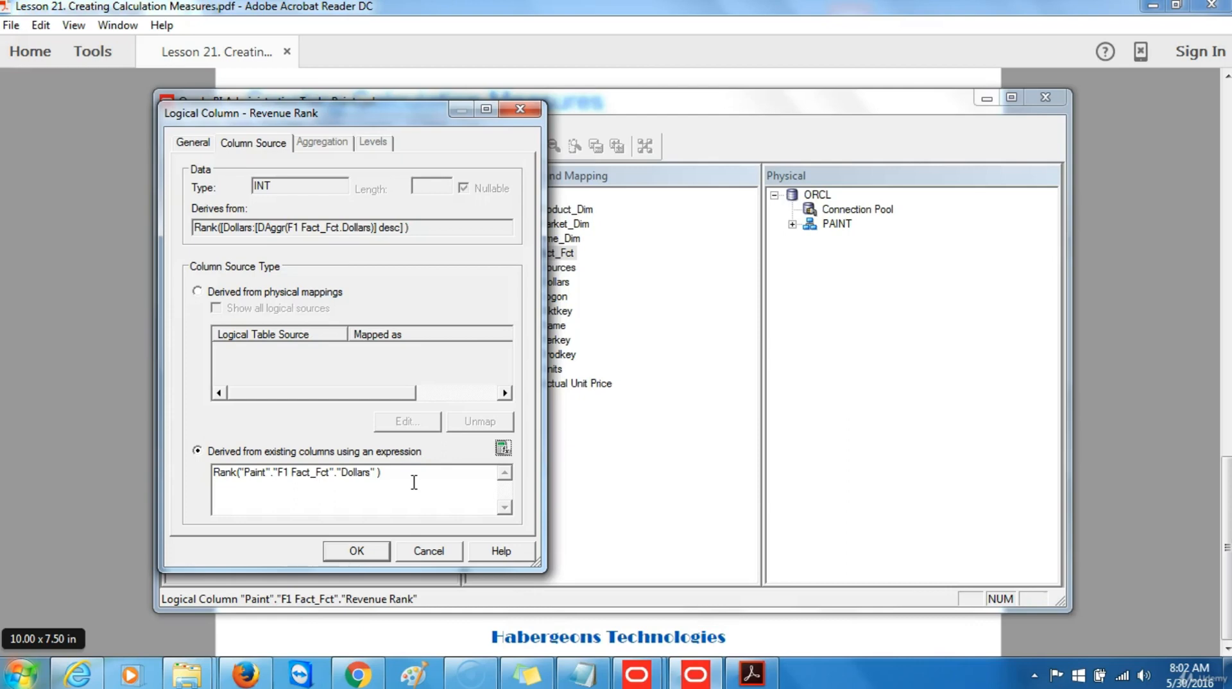
left_click(357, 550)
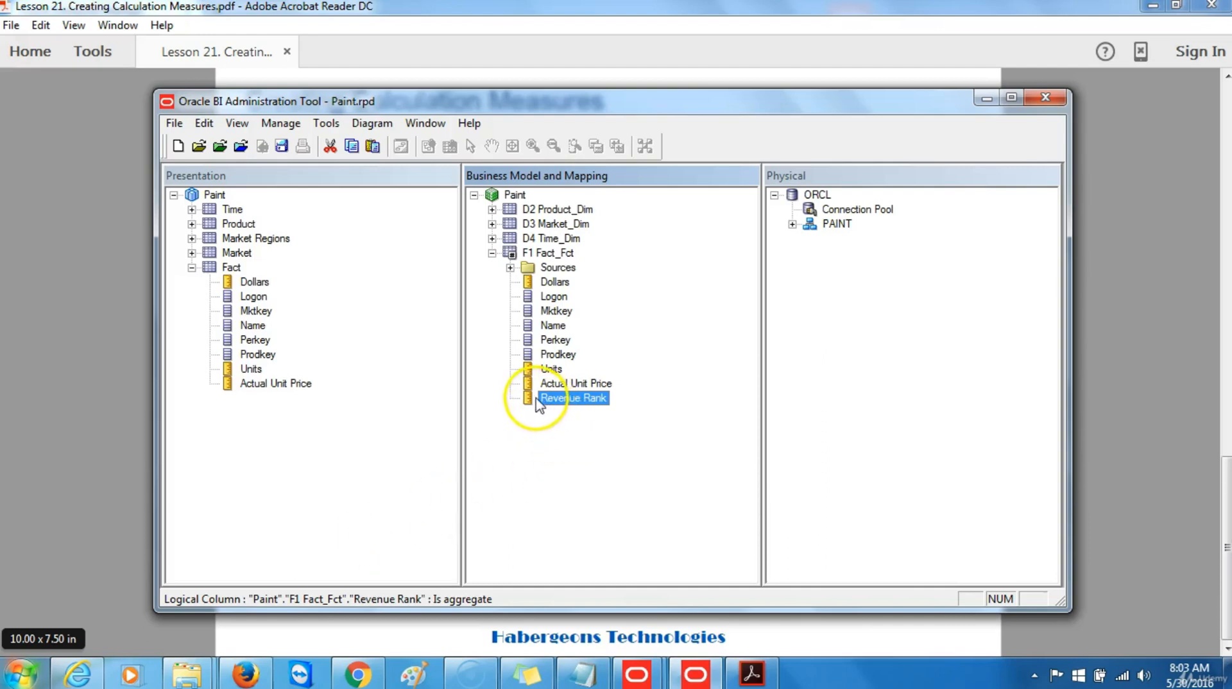
Step: Add Revenue Rank to the Fact presentation table and save the repository with a global consistency check
left_click_drag(531, 399, 237, 270)
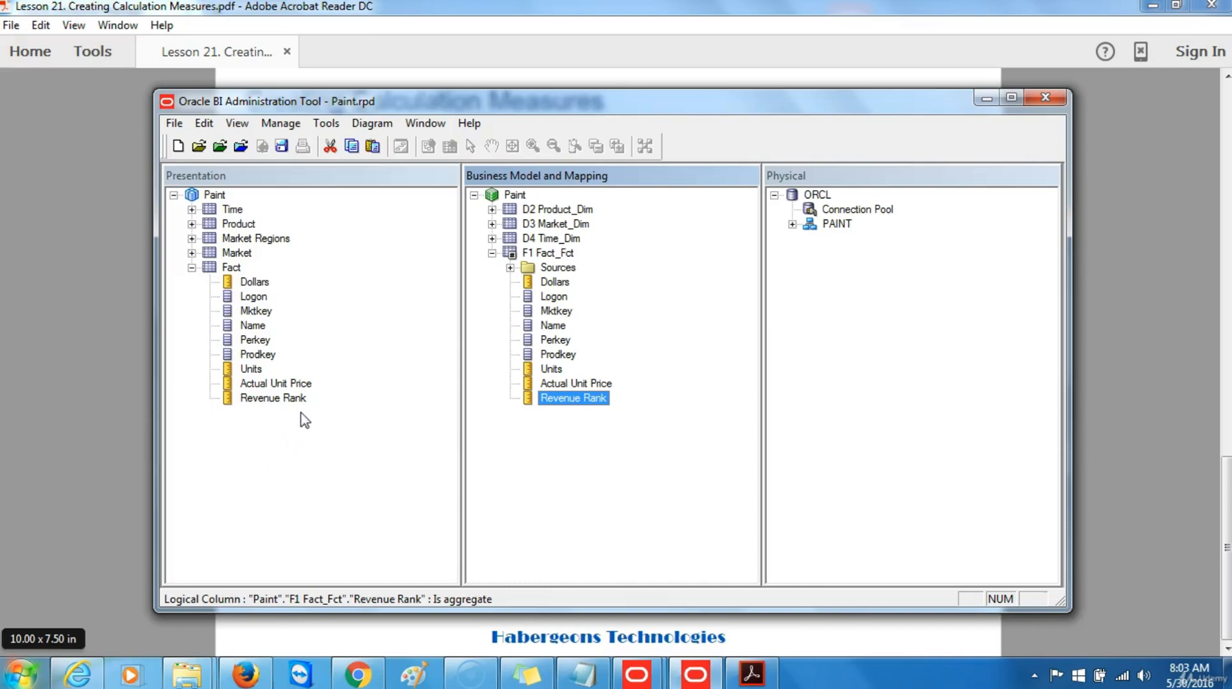
left_click(287, 149)
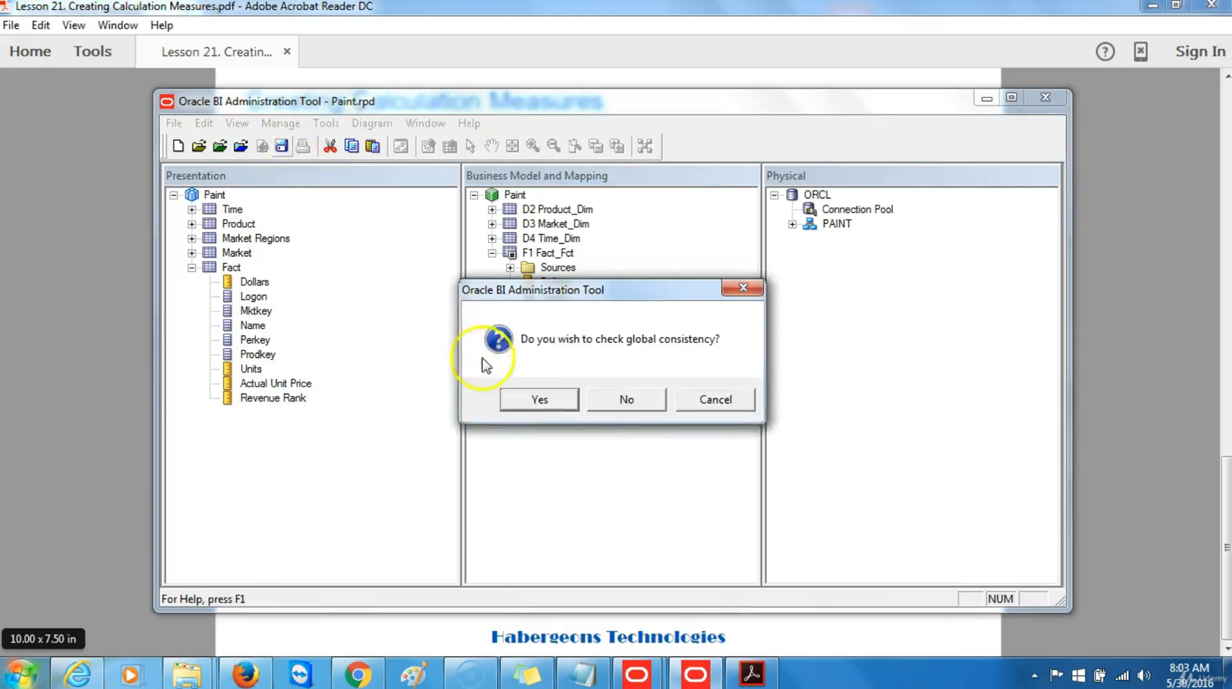
left_click(523, 403)
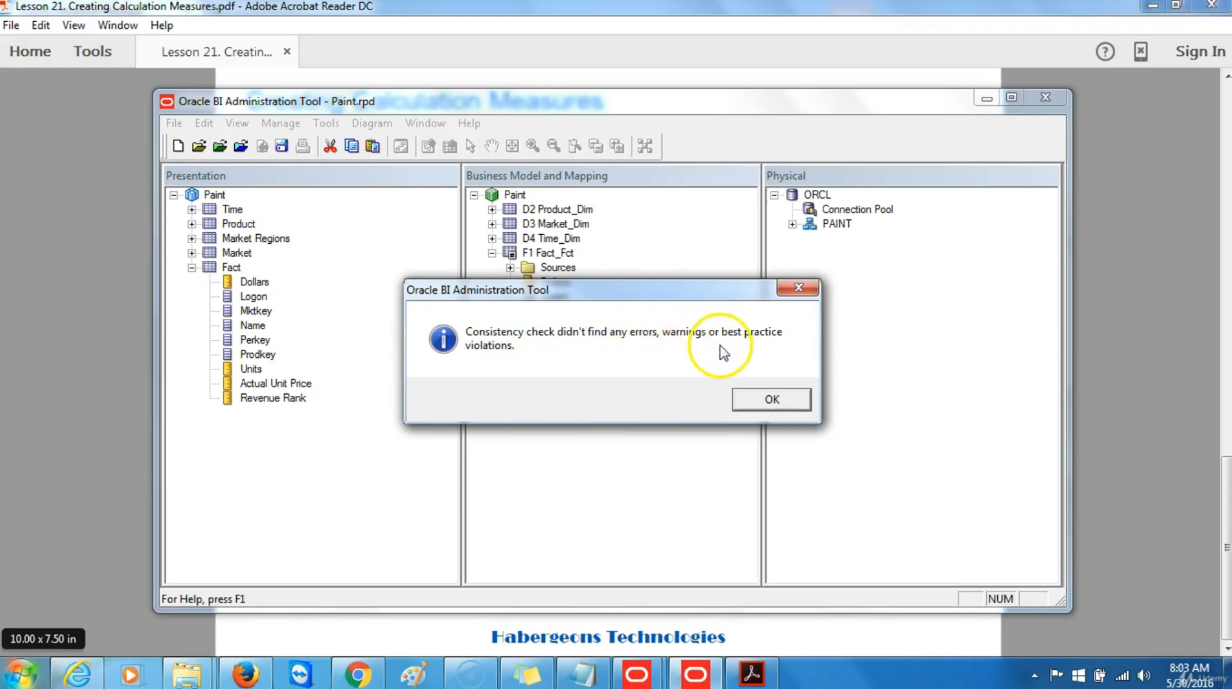
left_click(748, 404)
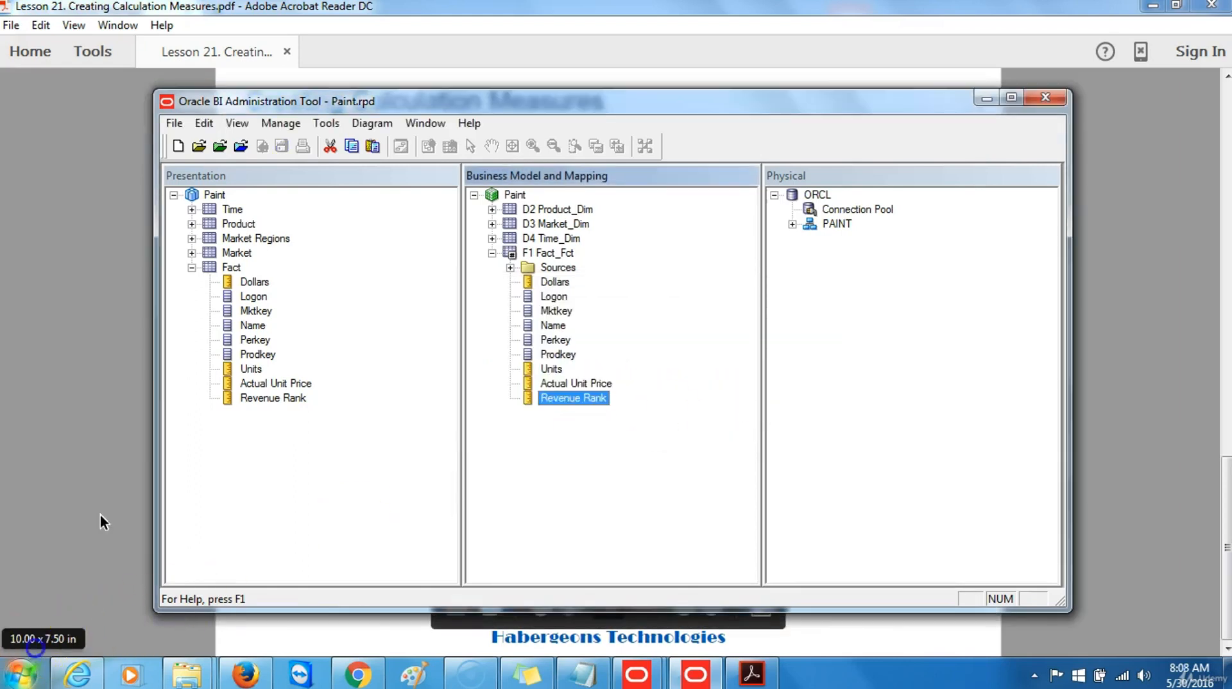